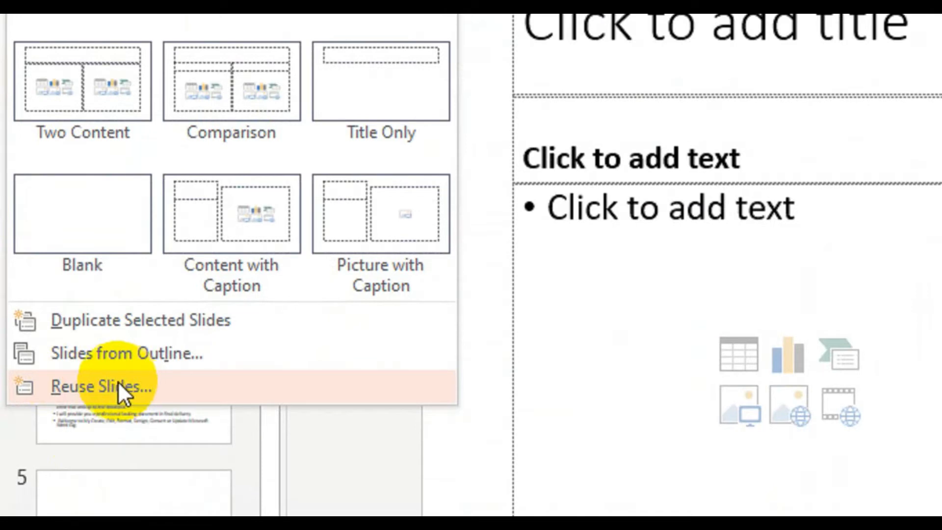
Step: Start reusing slides from another presentation and show the browse options for the source file
{"action": "left_click", "coordinate": [104, 385]}
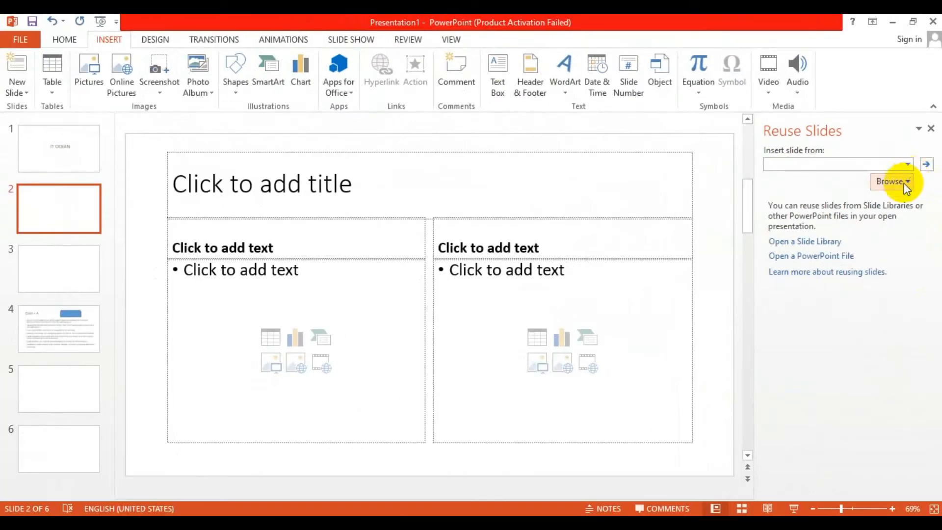
{"action": "left_click", "coordinate": [908, 181]}
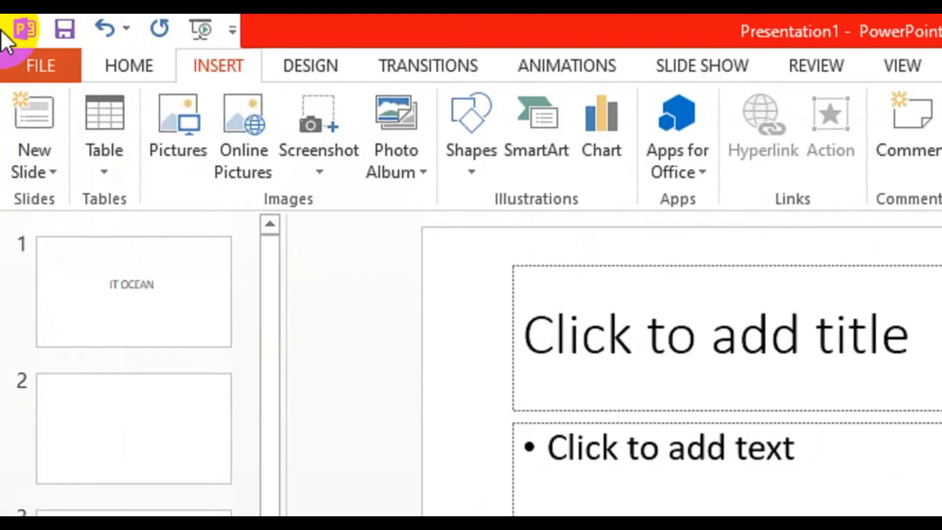
Step: Insert a table with six columns and eight rows in the slide's content area
{"action": "left_click", "coordinate": [110, 172]}
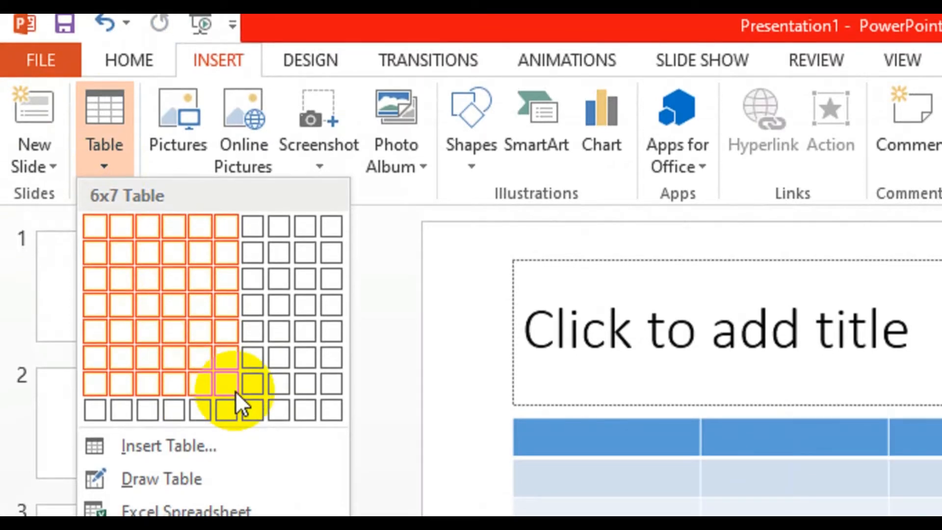
{"action": "left_click", "coordinate": [233, 407]}
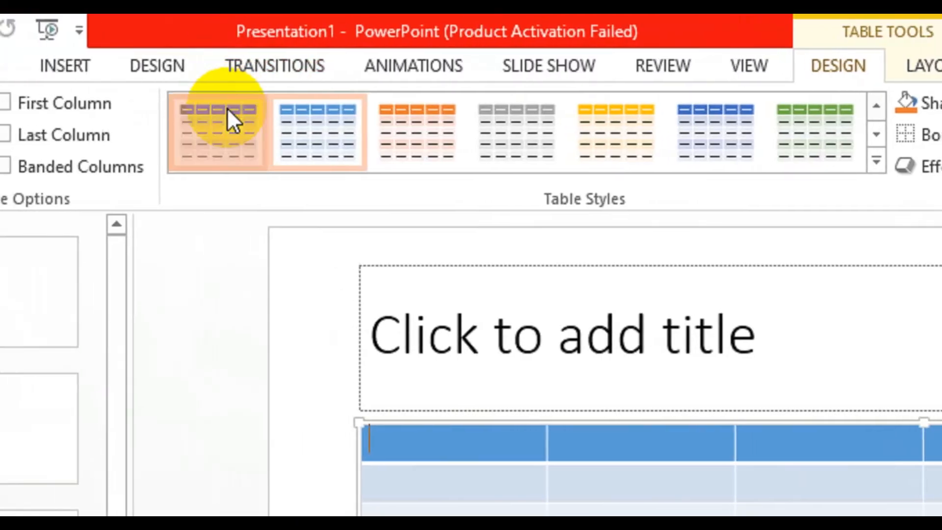
Step: Try the black banded style on the table, and replace it with the blue gridded style from Best Match for Document
{"action": "left_click", "coordinate": [104, 110]}
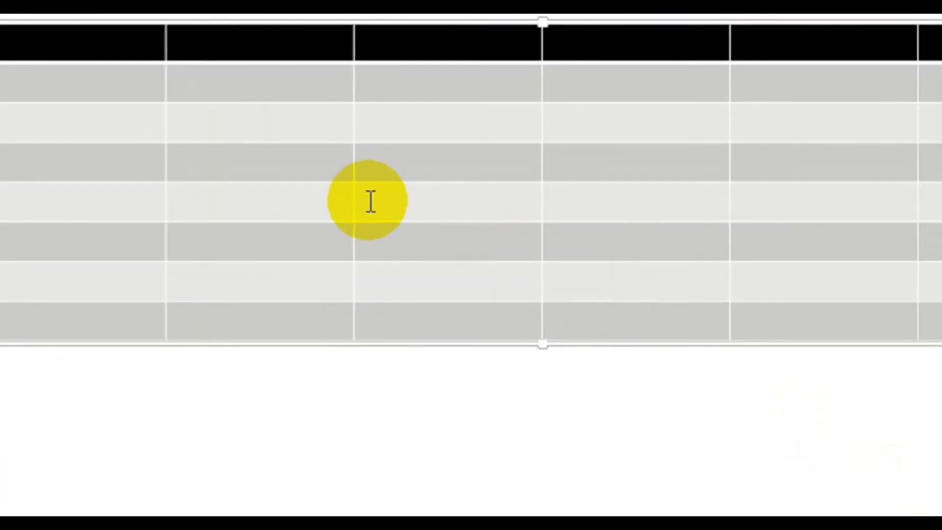
{"action": "left_click", "coordinate": [98, 49]}
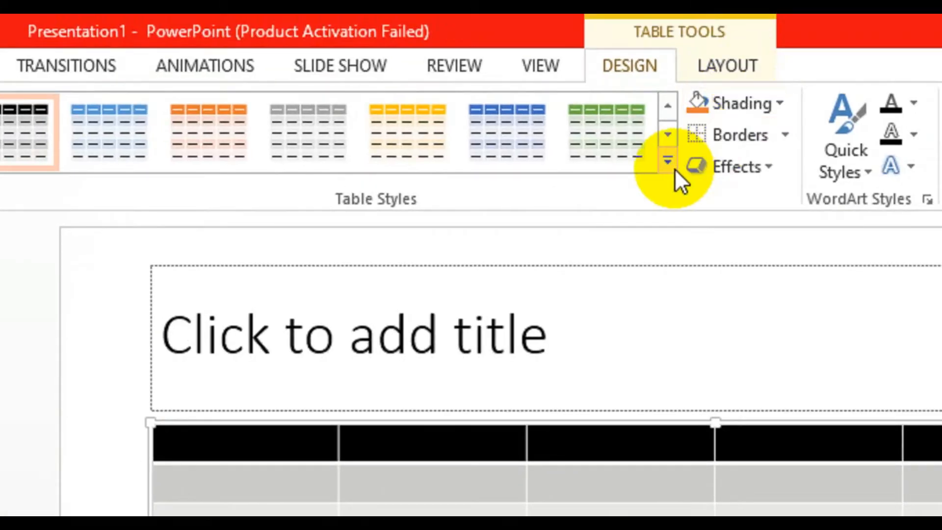
{"action": "left_click", "coordinate": [674, 166]}
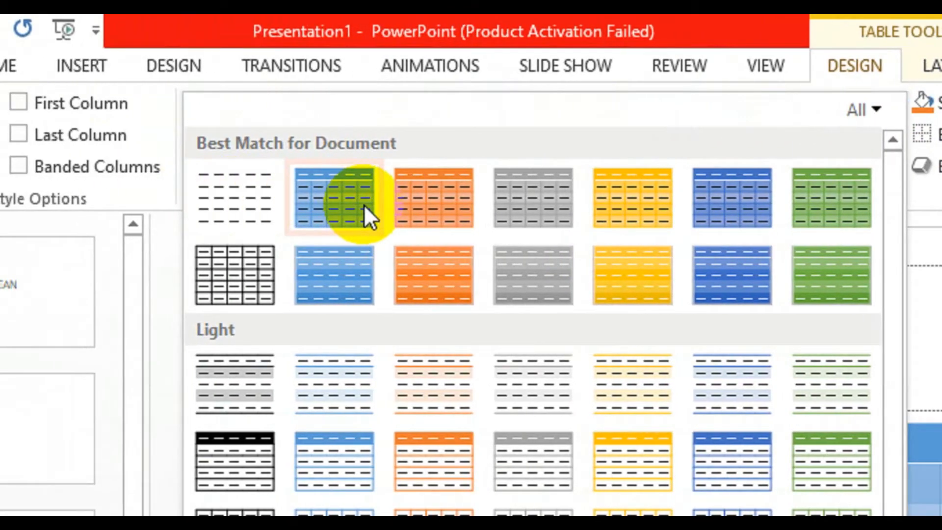
{"action": "left_click", "coordinate": [364, 205]}
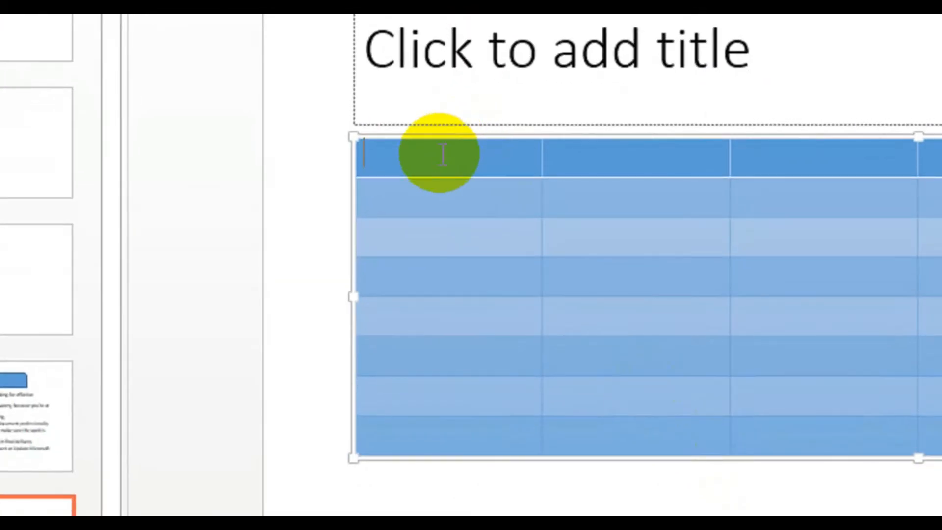
Step: Enter the sample text "gdhghag" in the table's first header cell and deselect the table
{"action": "left_click_drag", "start_coordinate": [434, 157], "coordinate": [505, 157]}
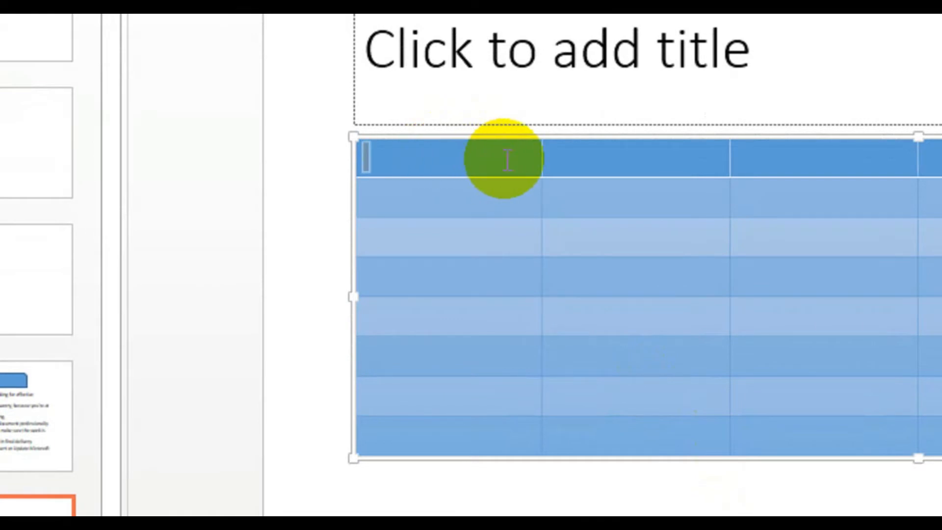
{"action": "type", "text": "gdhghag"}
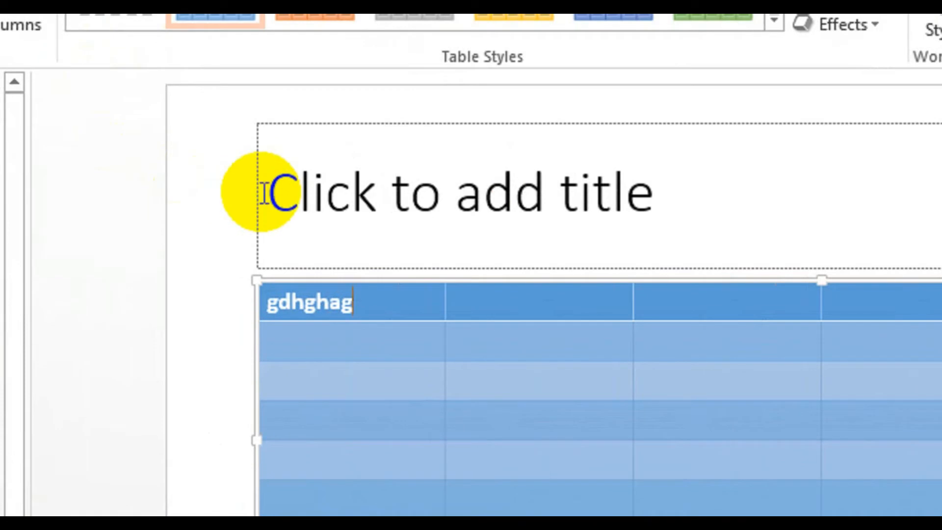
{"action": "left_click", "coordinate": [235, 199]}
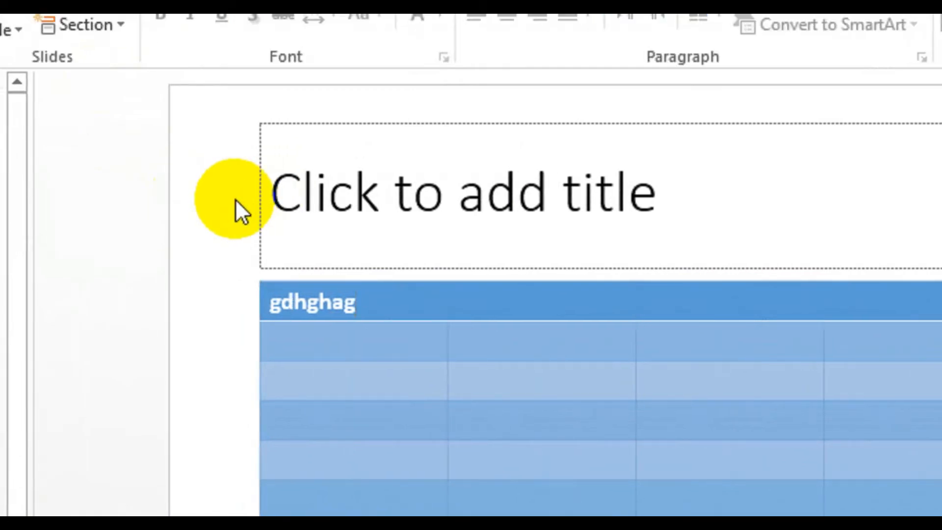
Step: Try the Header Row, Total Row and Banded Rows options on the table, restoring each to its original setting
{"action": "left_click", "coordinate": [484, 342]}
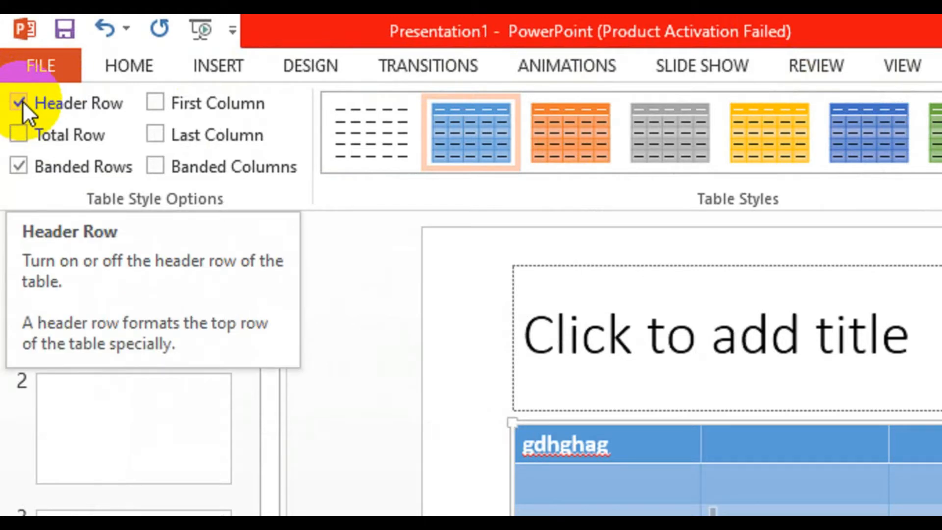
{"action": "left_click", "coordinate": [23, 101]}
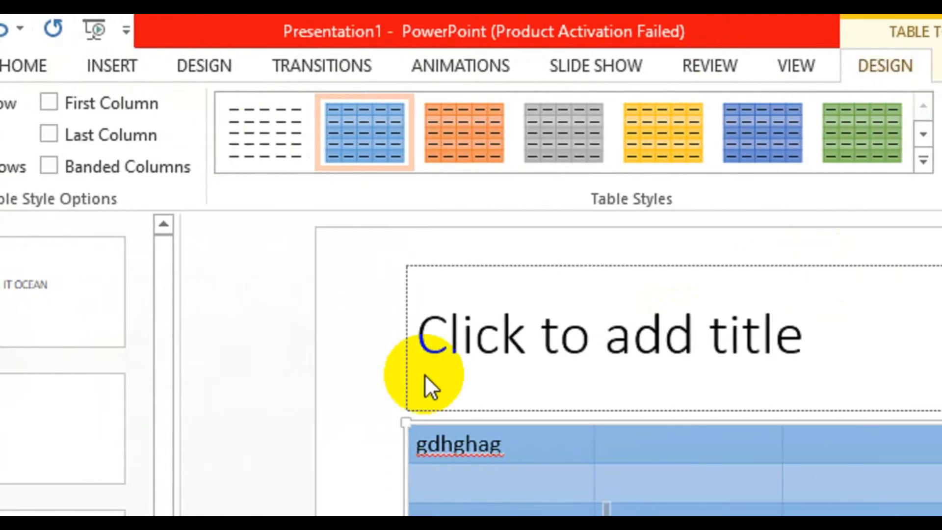
{"action": "left_click", "coordinate": [20, 102]}
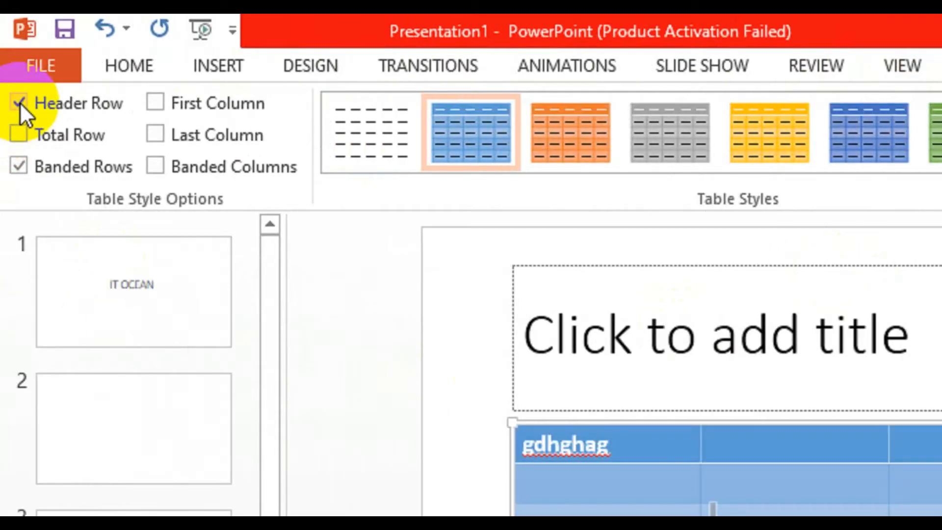
{"action": "left_click", "coordinate": [17, 135]}
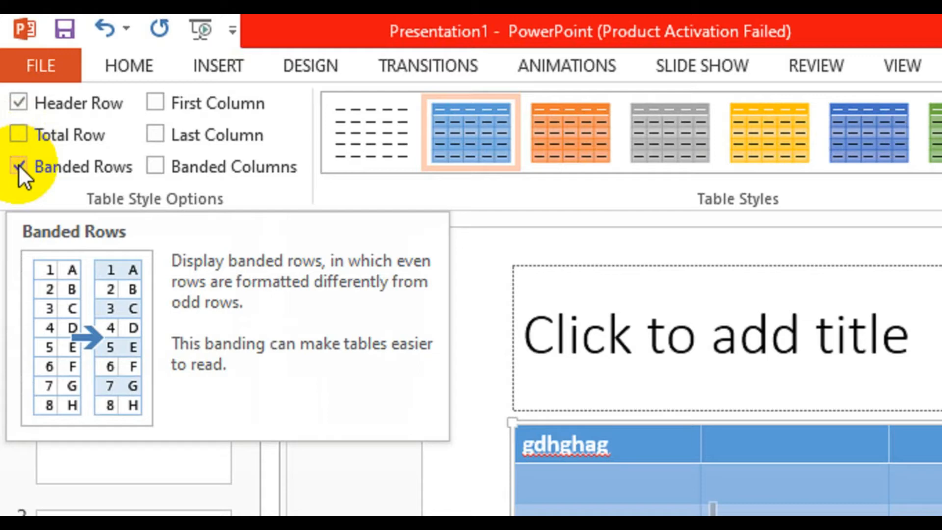
{"action": "left_click", "coordinate": [19, 166]}
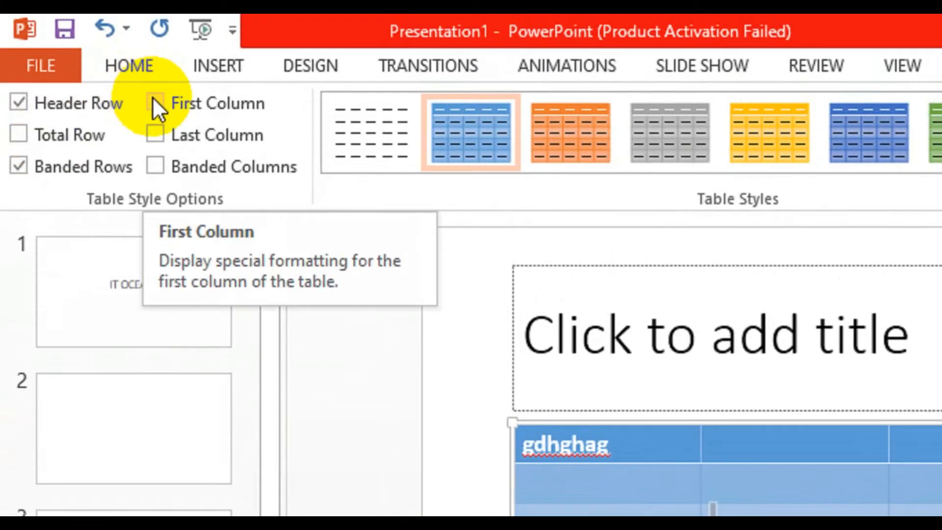
Step: Try the First Column and Last Column formatting options on the table, leaving both off
{"action": "left_click", "coordinate": [152, 98]}
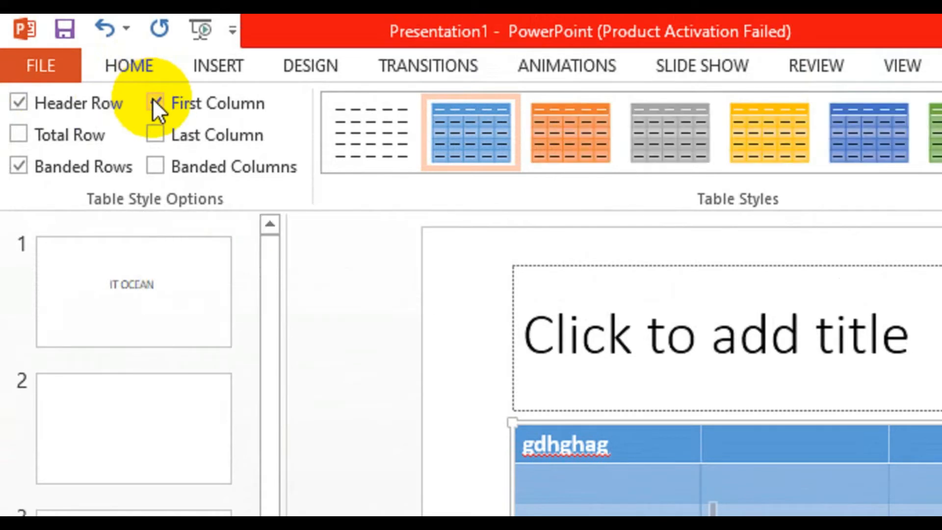
{"action": "left_click", "coordinate": [152, 101]}
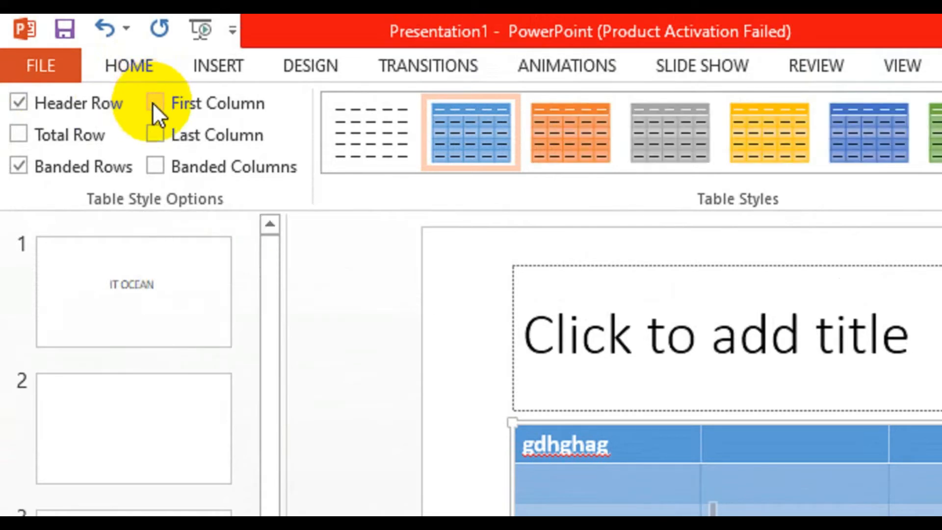
{"action": "left_click", "coordinate": [154, 134]}
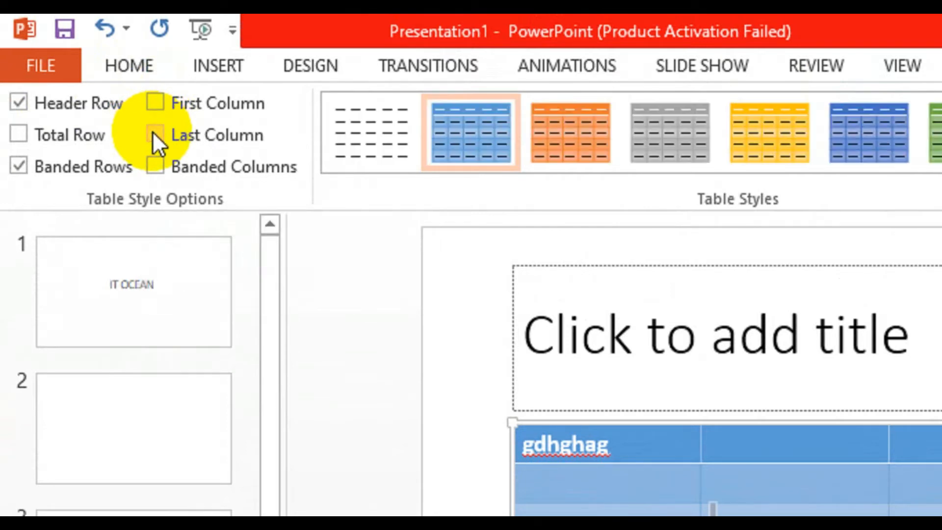
Step: With a cell in the table's first column selected, turn Banded Columns on and back off
{"action": "left_click", "coordinate": [724, 473]}
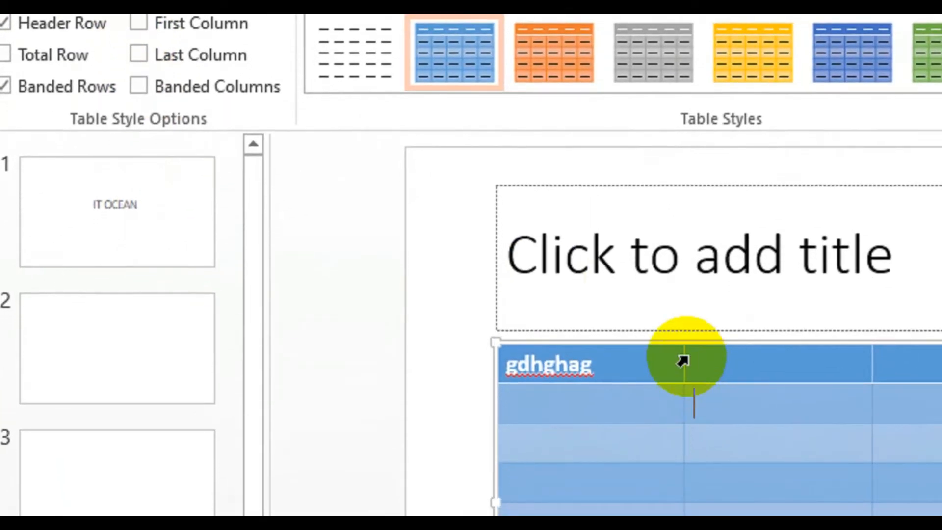
{"action": "right_click", "coordinate": [657, 448]}
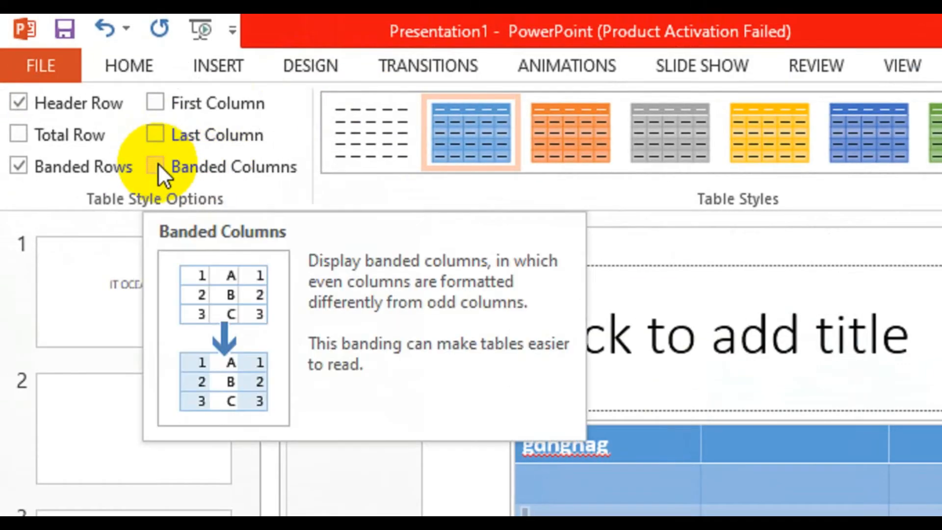
{"action": "left_click", "coordinate": [158, 165]}
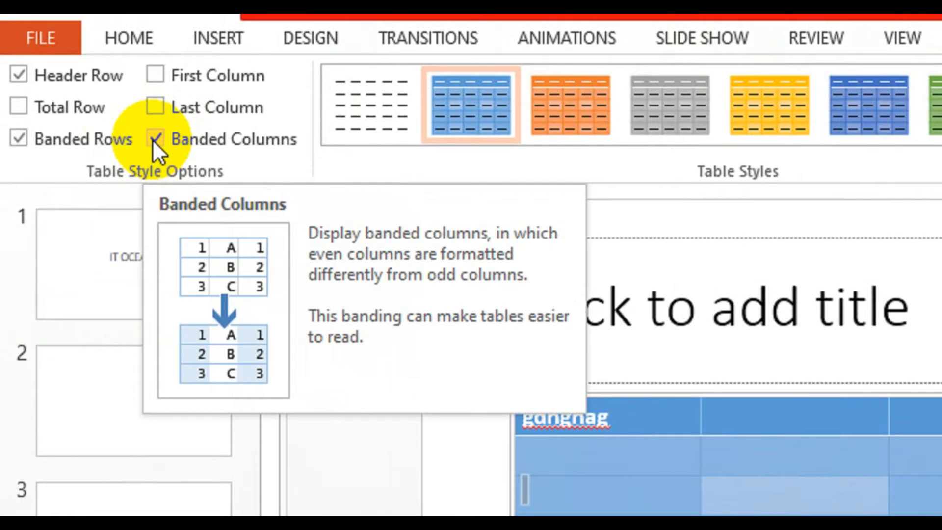
{"action": "left_click", "coordinate": [156, 139]}
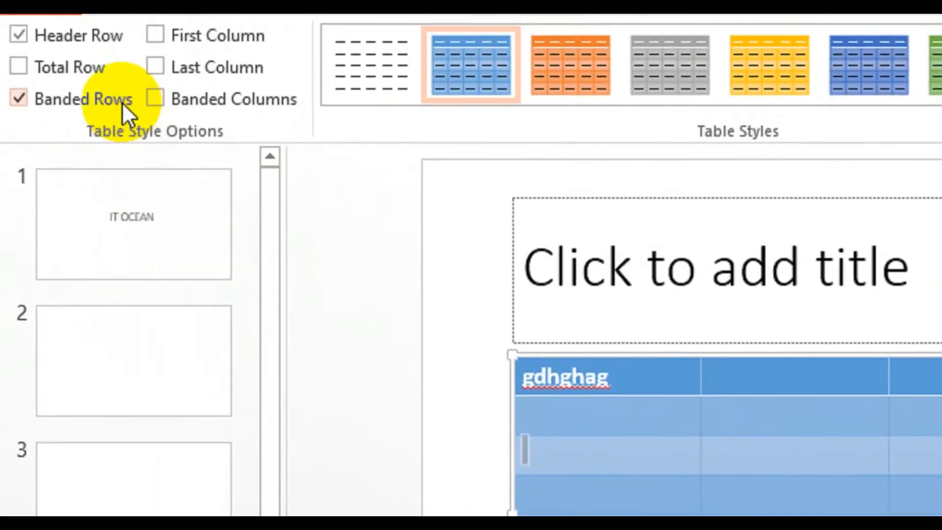
Step: Turn off banded rows and apply the green gridded style from the Light group to the table
{"action": "left_click", "coordinate": [20, 99]}
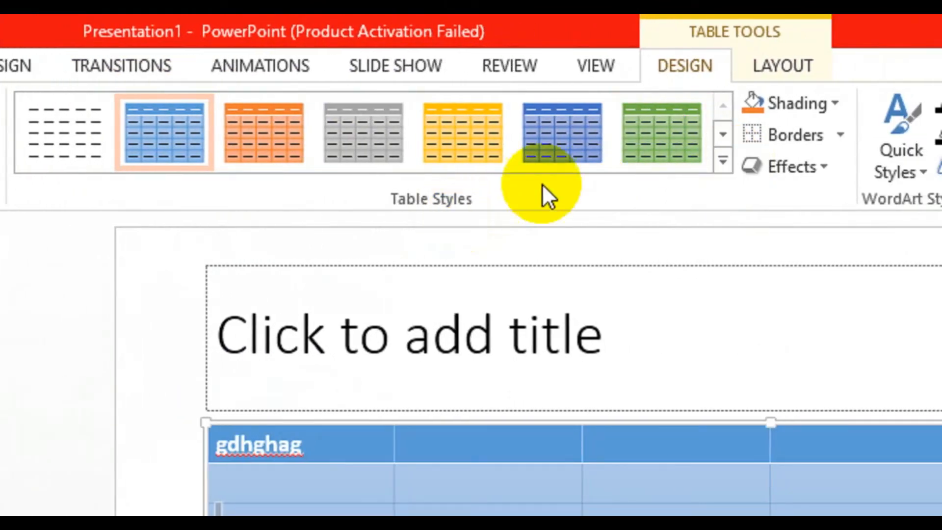
{"action": "left_click", "coordinate": [721, 162]}
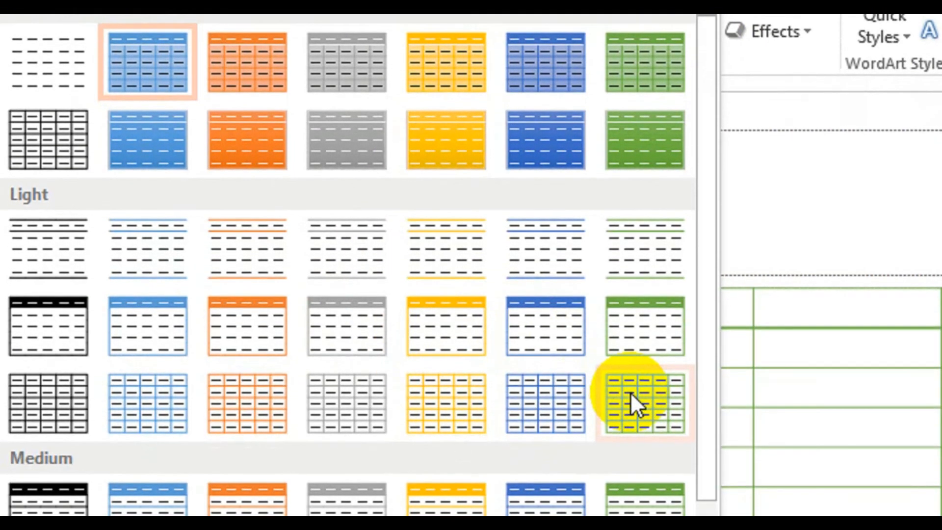
{"action": "left_click", "coordinate": [630, 392]}
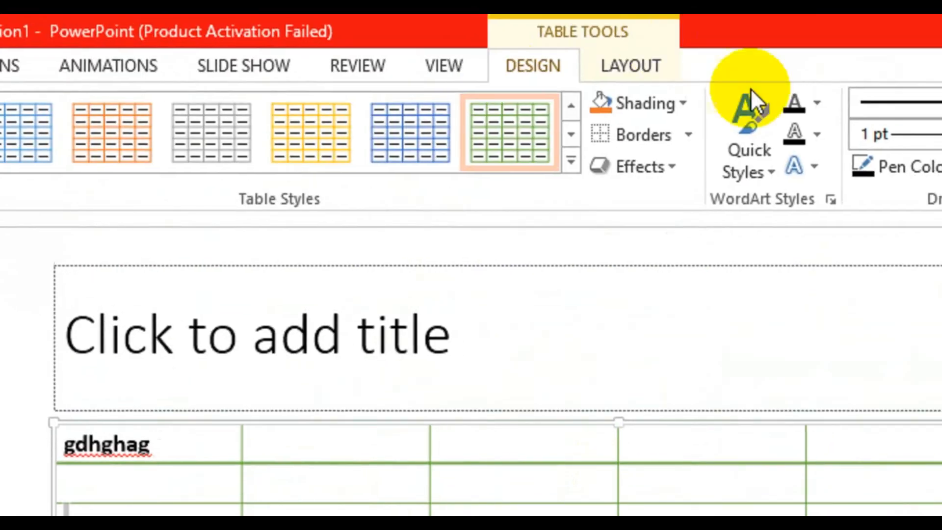
Step: Shade the third-row cell in the table's first column light orange
{"action": "left_click", "coordinate": [659, 102]}
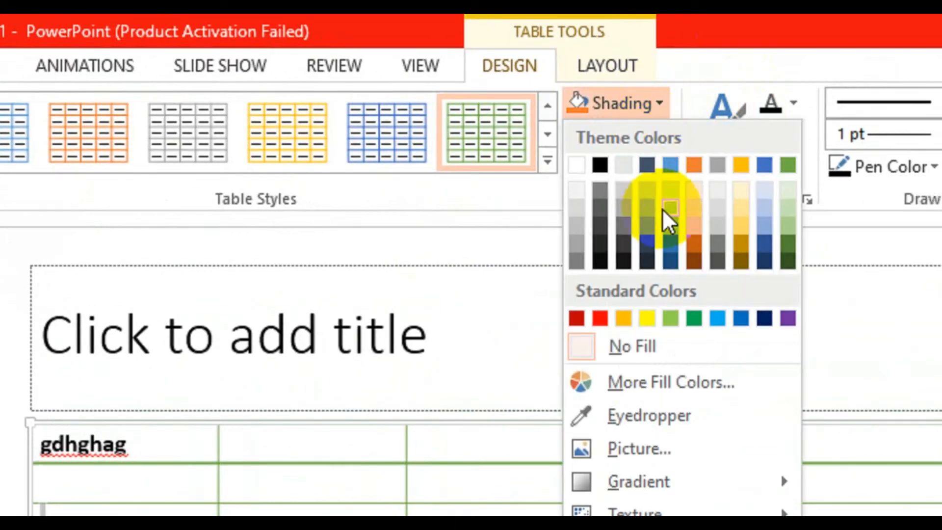
{"action": "left_click", "coordinate": [690, 228]}
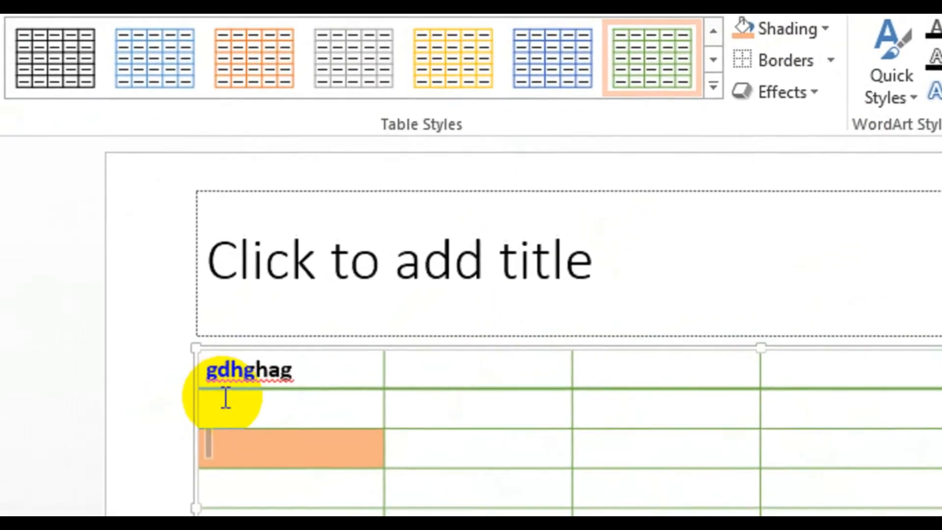
Step: Select all cells in the table's first four rows and shade them dark gray
{"action": "left_click_drag", "start_coordinate": [321, 370], "coordinate": [848, 369]}
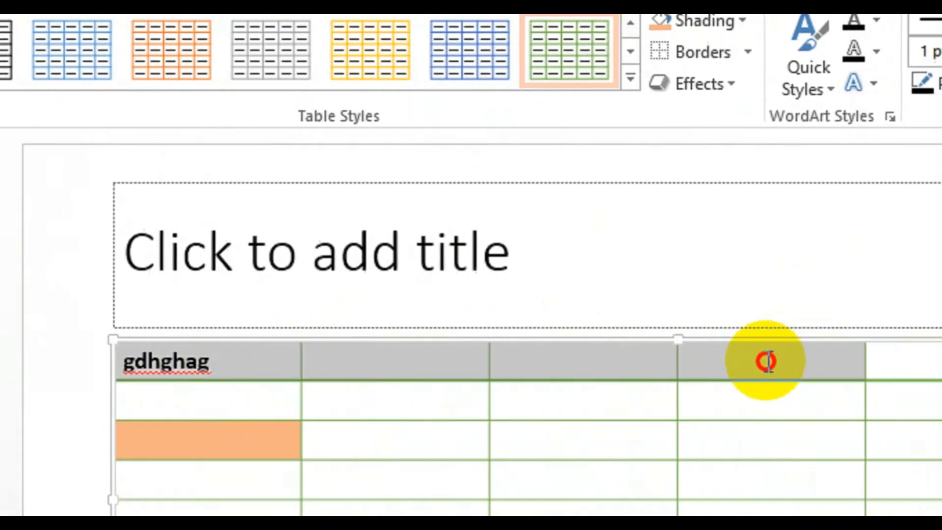
{"action": "left_click_drag", "start_coordinate": [766, 361], "coordinate": [941, 478]}
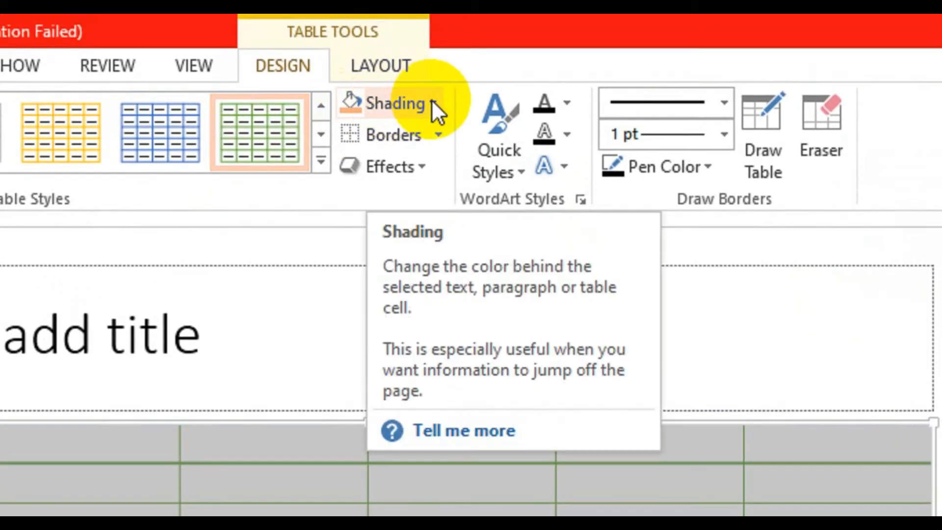
{"action": "left_click", "coordinate": [433, 103]}
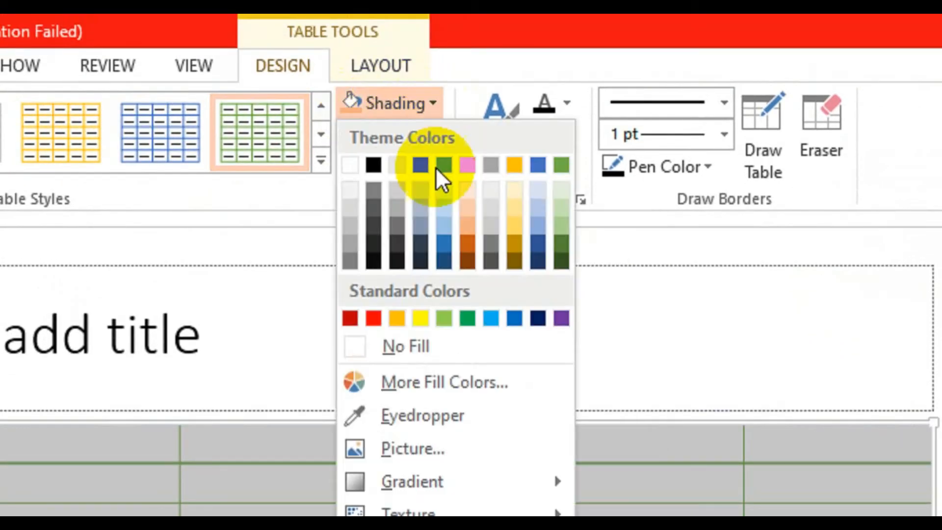
{"action": "left_click", "coordinate": [492, 244]}
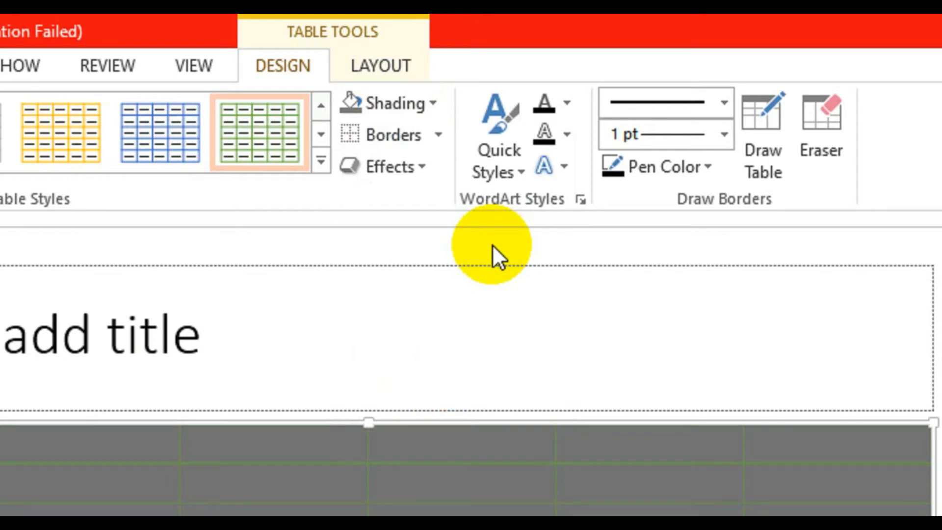
Step: Apply All Borders to the selected cells in the table's first four rows
{"action": "left_click", "coordinate": [250, 61]}
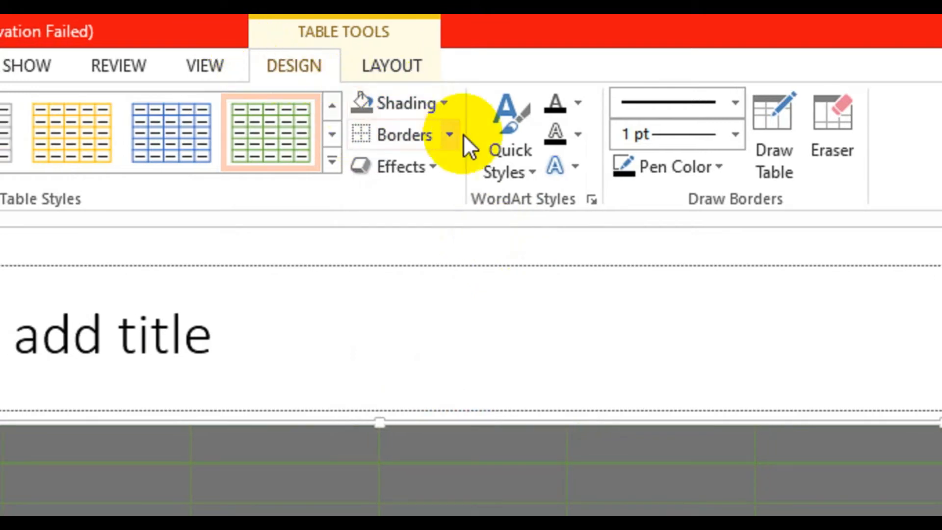
{"action": "left_click", "coordinate": [449, 141]}
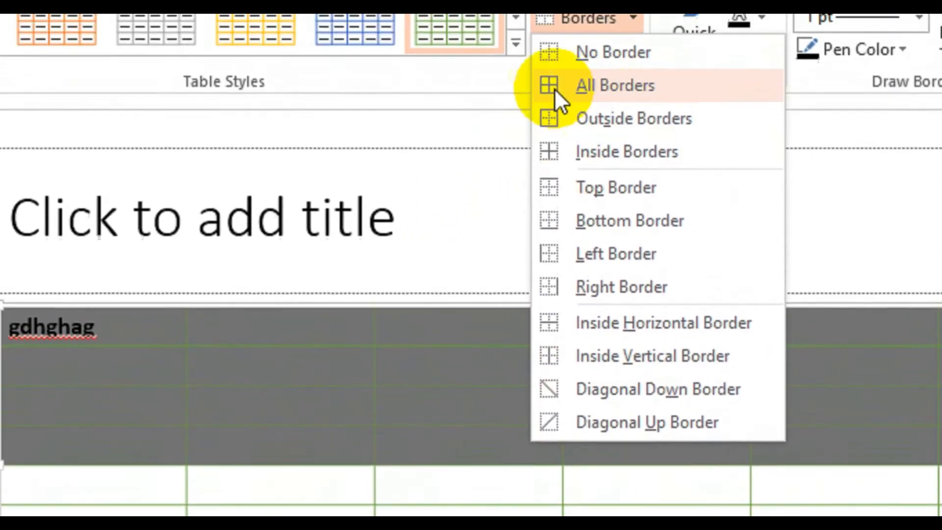
{"action": "left_click", "coordinate": [560, 87]}
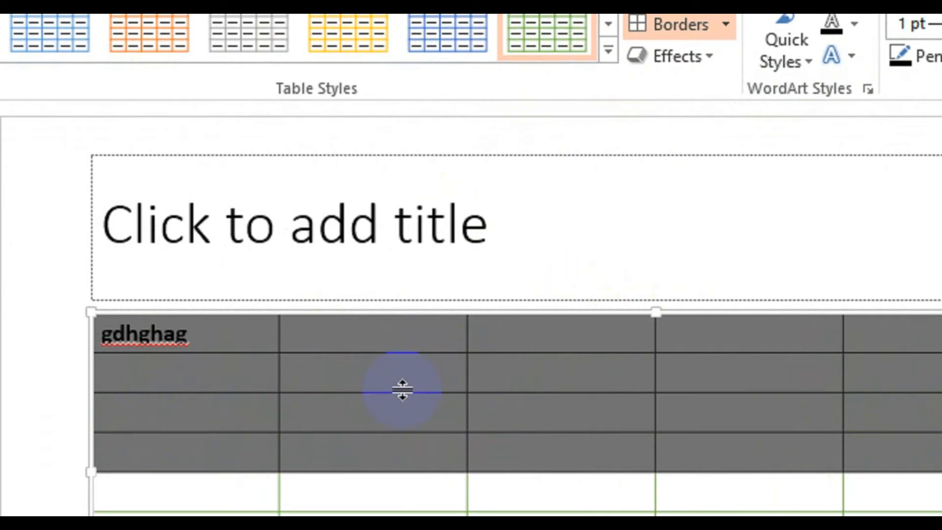
{"action": "left_click", "coordinate": [670, 256]}
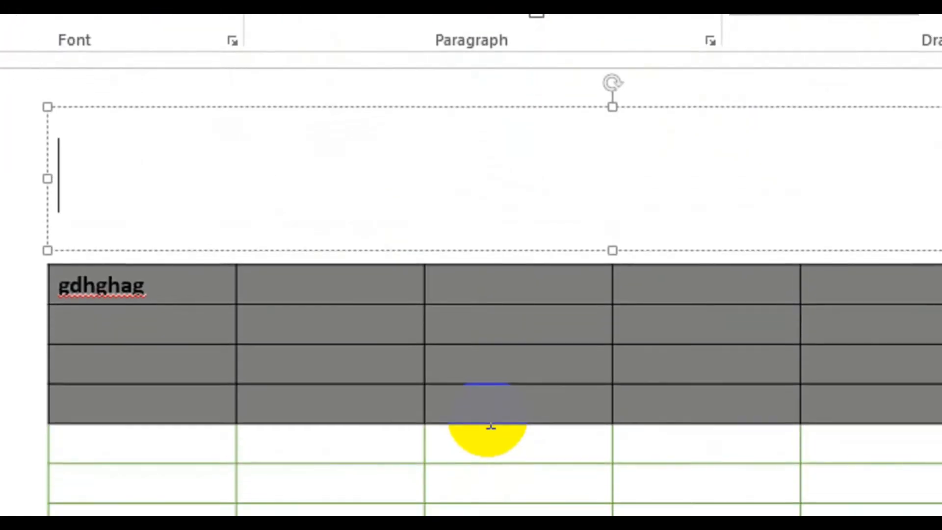
{"action": "left_click", "coordinate": [483, 480]}
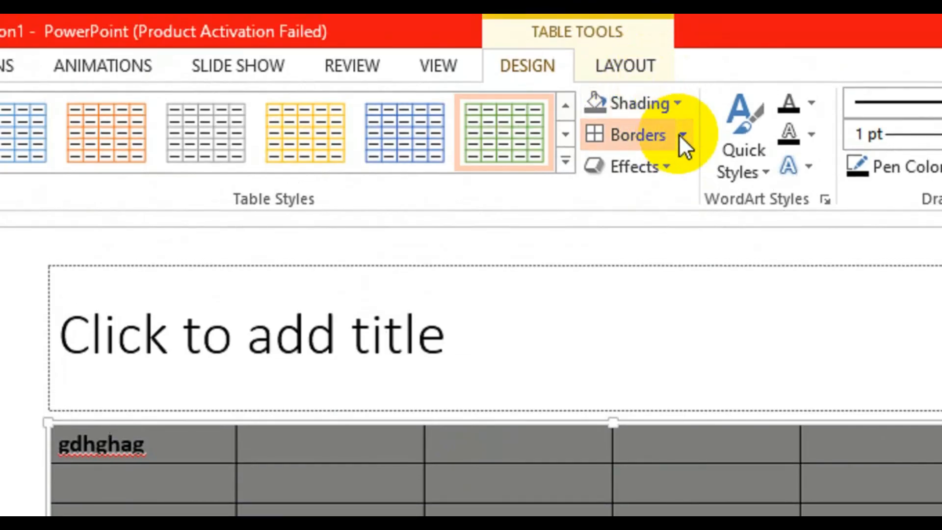
{"action": "left_click", "coordinate": [681, 136]}
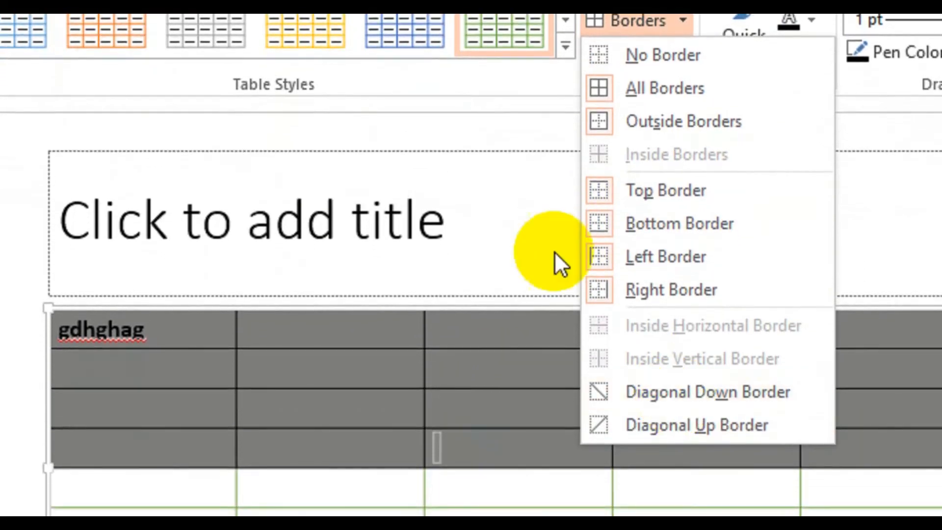
{"action": "left_click", "coordinate": [542, 237]}
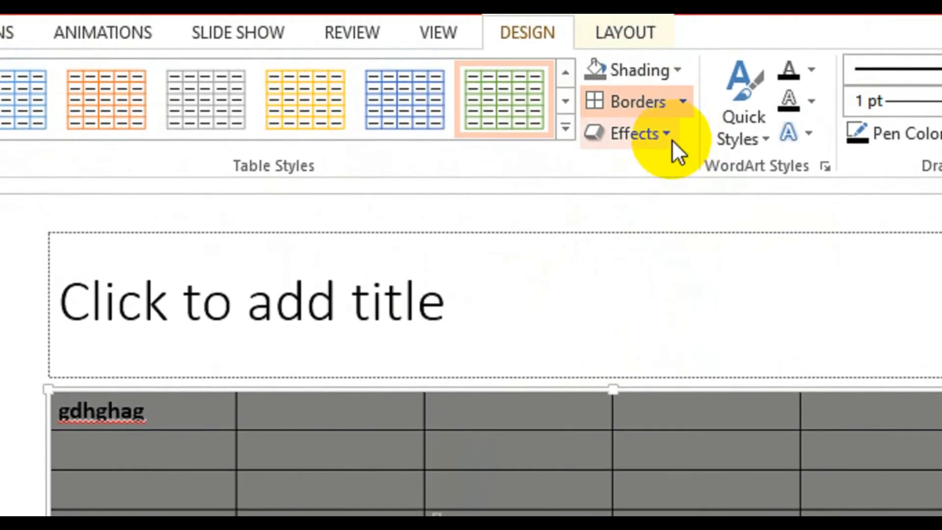
Step: Apply the centered outer shadow effect to the table
{"action": "left_click", "coordinate": [672, 139]}
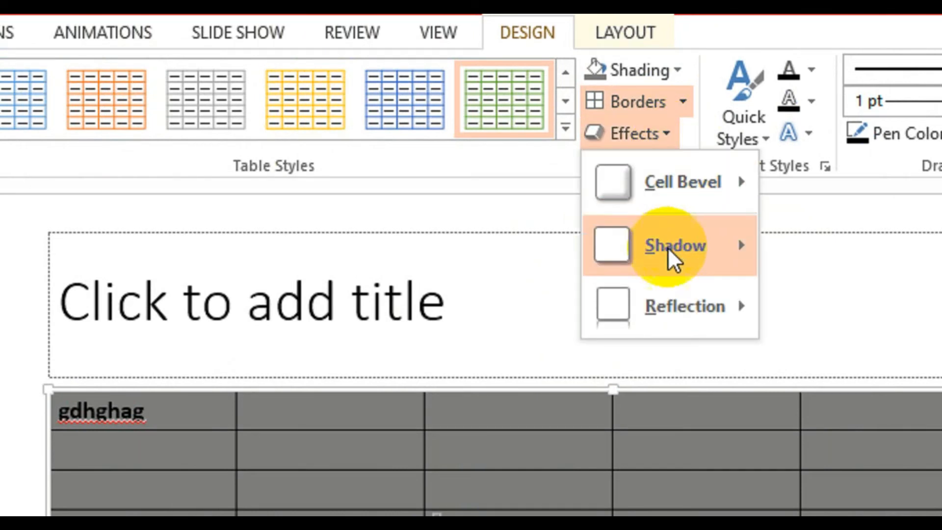
{"action": "mouse_move", "coordinate": [668, 248]}
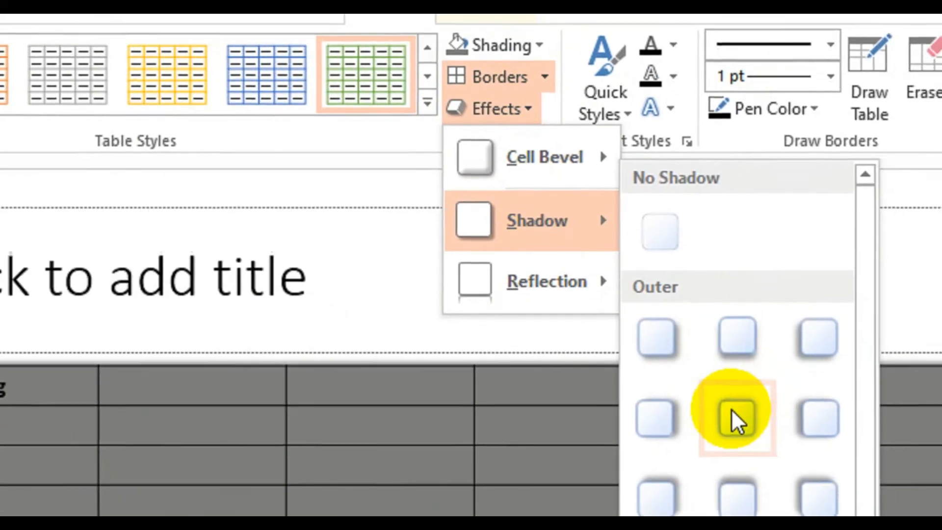
{"action": "left_click", "coordinate": [736, 418]}
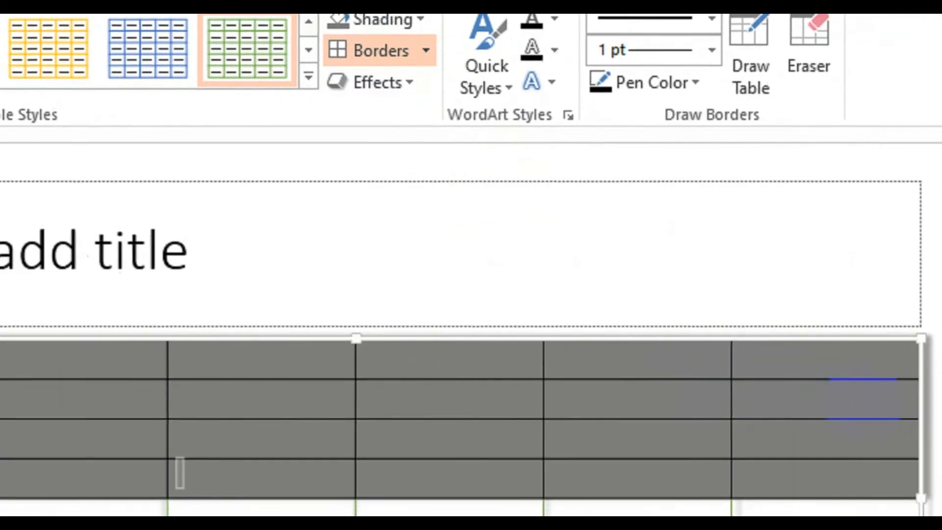
{"action": "left_click", "coordinate": [725, 389]}
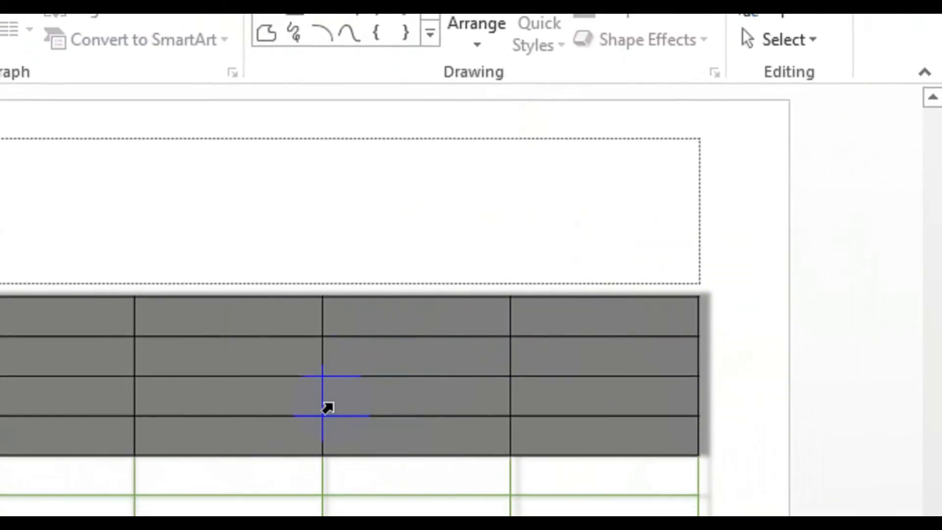
Step: Apply the WordArt style Fill - Black, Text 1, Outline - Background 1, Hard Shadow - Accent 1 at the cursor in the table
{"action": "left_click", "coordinate": [327, 408]}
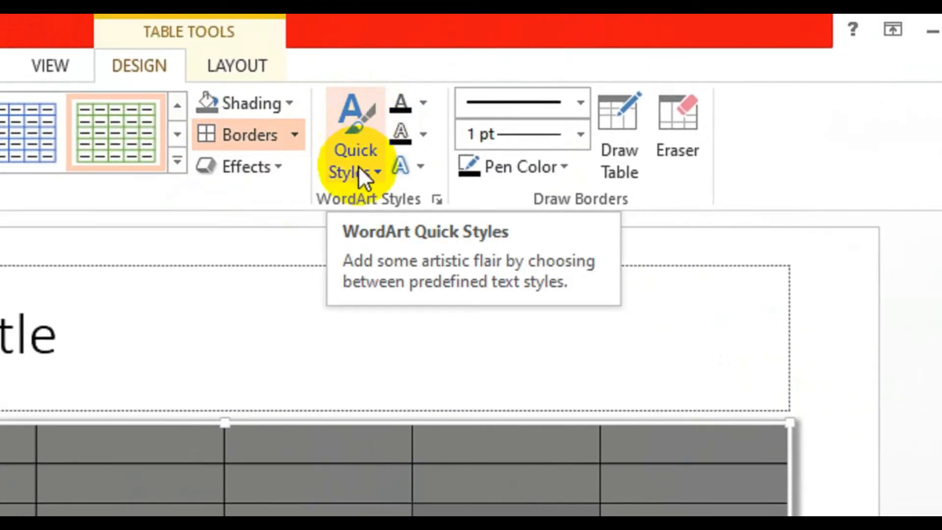
{"action": "left_click", "coordinate": [363, 172]}
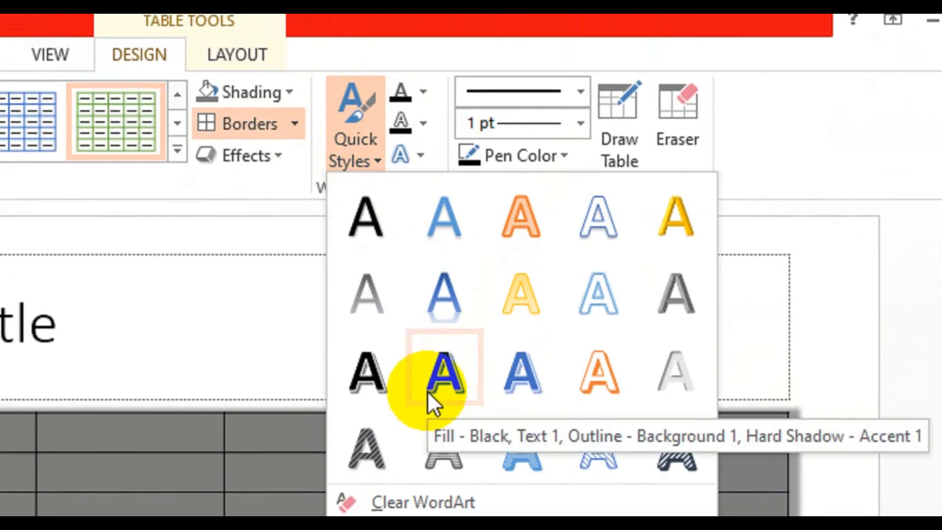
{"action": "left_click", "coordinate": [427, 391]}
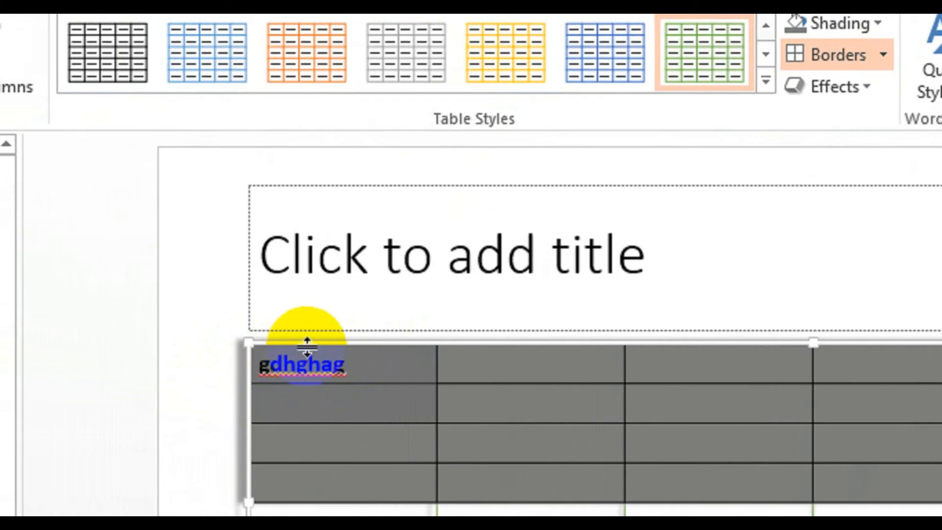
Step: Replace the text in the table's first cell with "jkdfklj" and give it the first reflection variation as a text effect
{"action": "type", "text": "jkdfklj"}
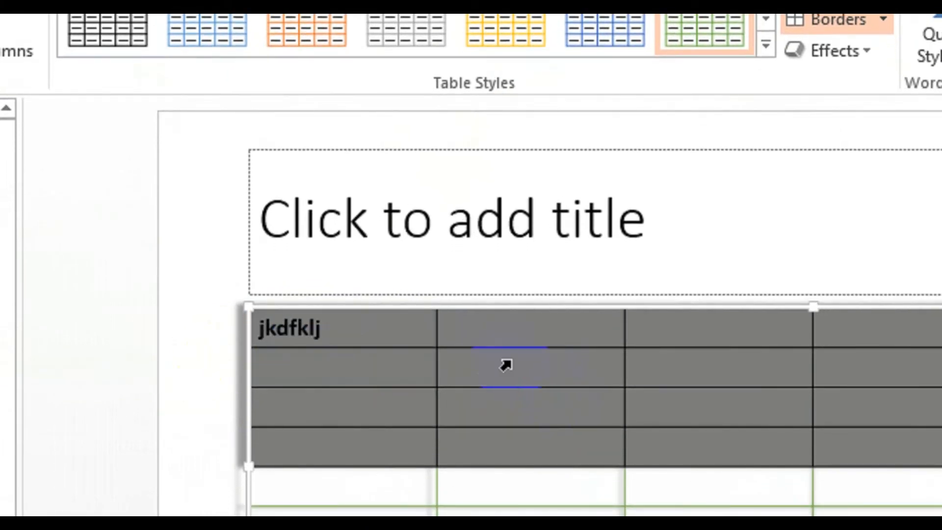
{"action": "left_click", "coordinate": [279, 329]}
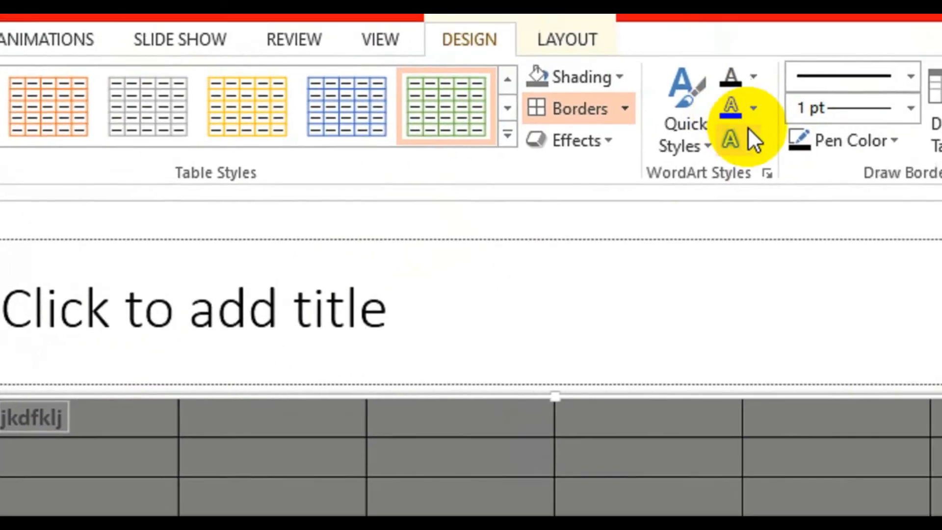
{"action": "left_click", "coordinate": [716, 141]}
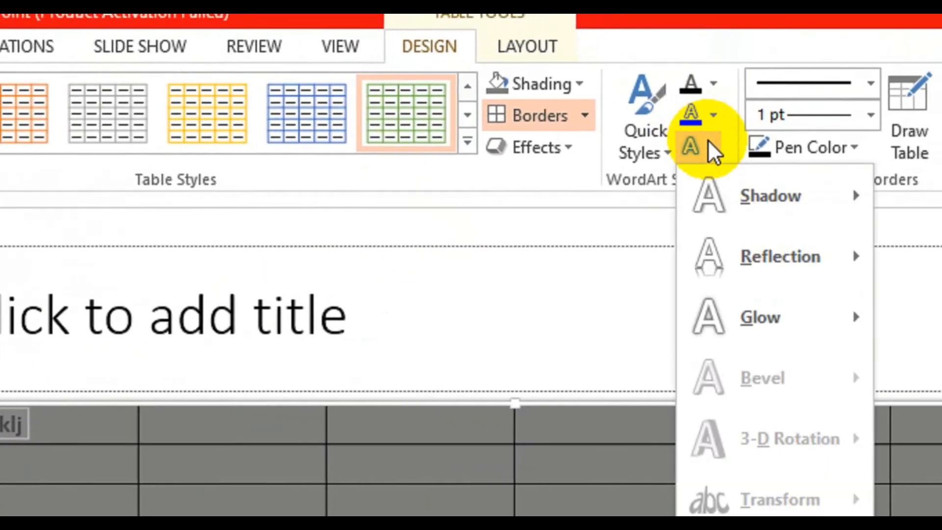
{"action": "mouse_move", "coordinate": [710, 256]}
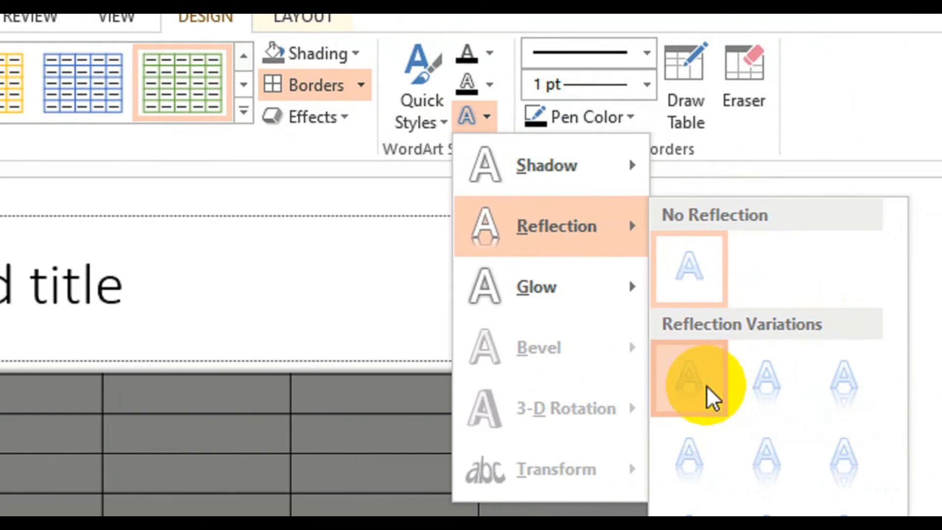
{"action": "left_click", "coordinate": [710, 398]}
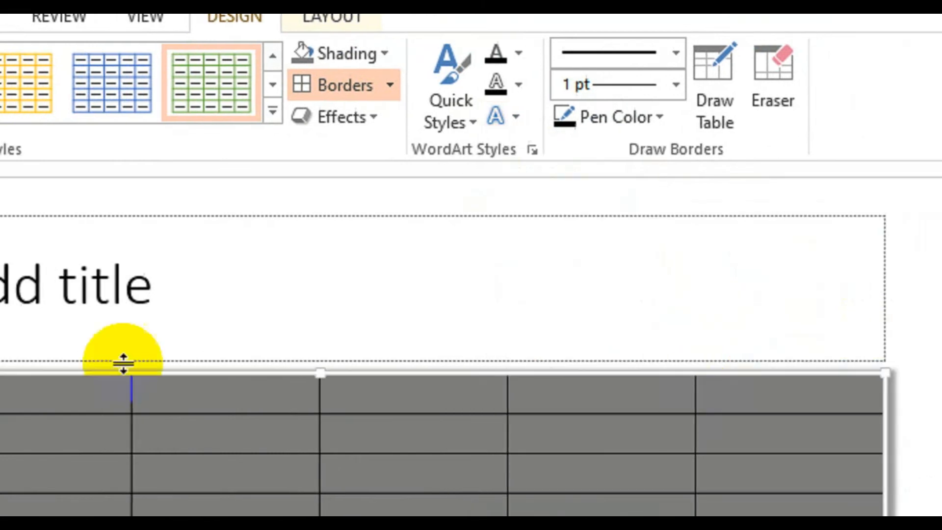
{"action": "left_click", "coordinate": [74, 324]}
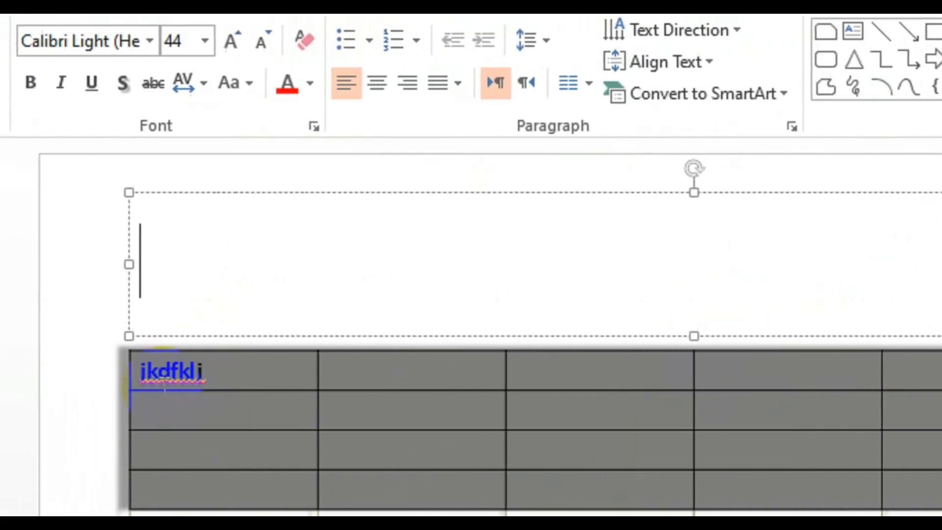
{"action": "left_click", "coordinate": [188, 339]}
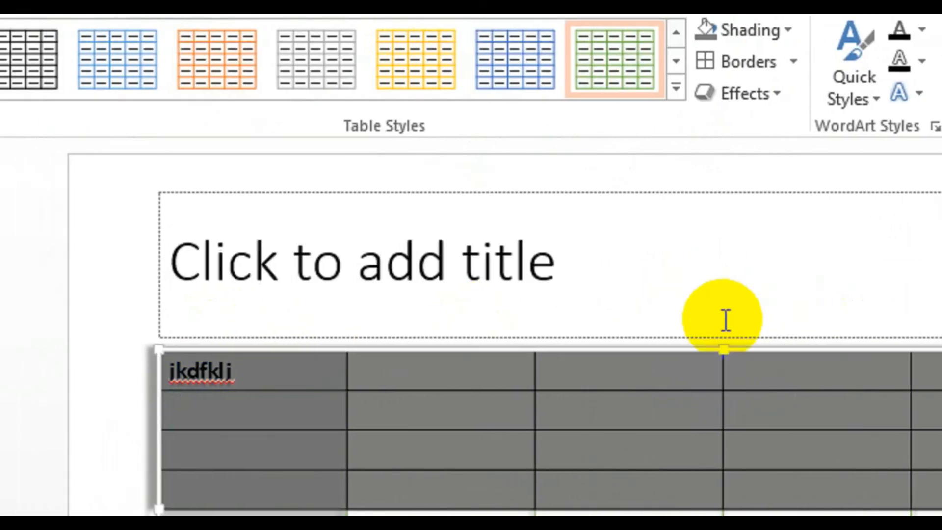
{"action": "left_click", "coordinate": [733, 319]}
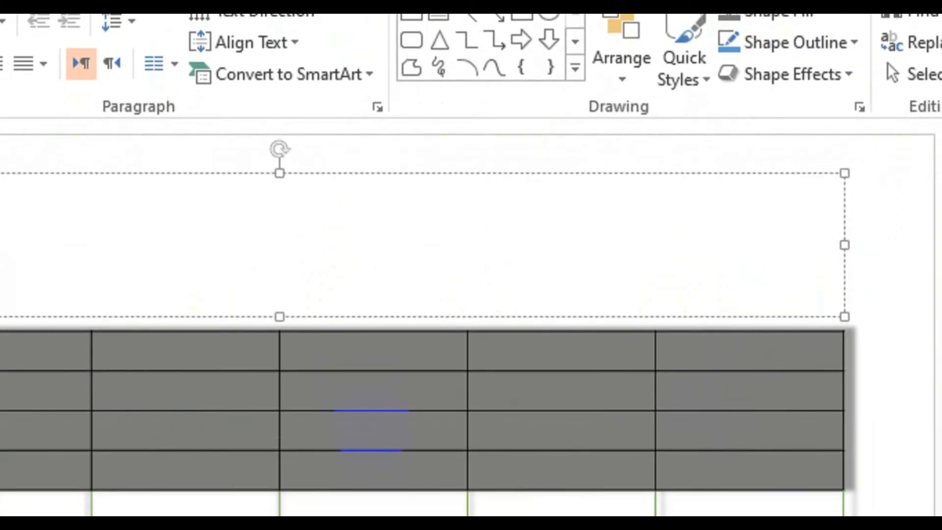
Step: Draw dashed table borders: a vertical line splitting the fourth column's first three rows, plus dashed cell borders in the first row
{"action": "double_click", "coordinate": [373, 495]}
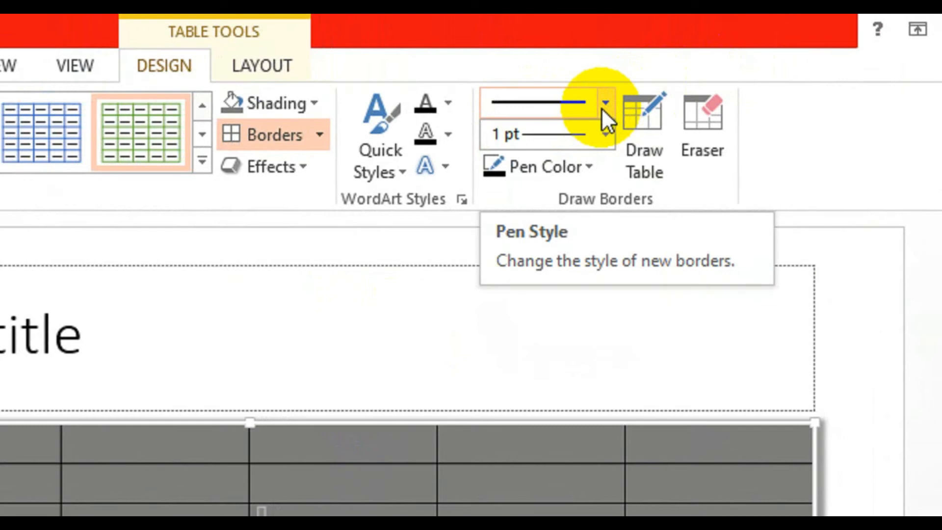
{"action": "left_click", "coordinate": [601, 108]}
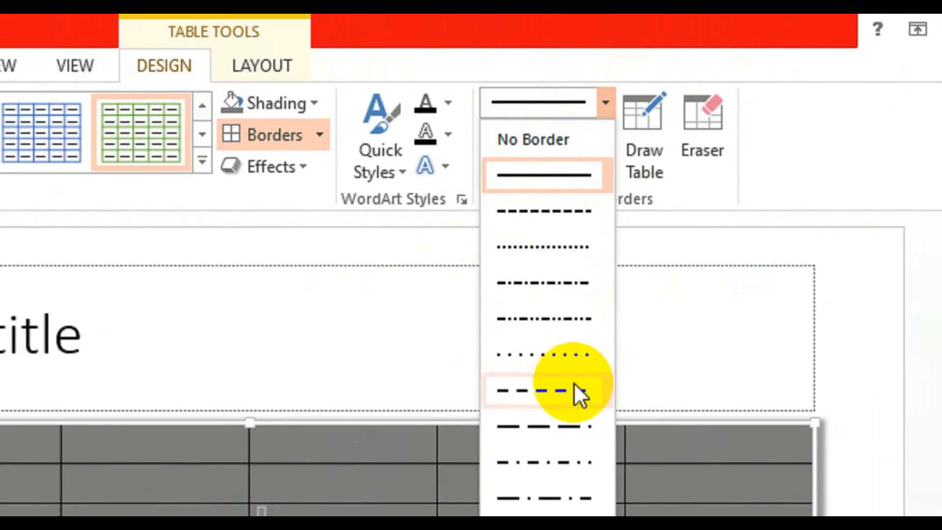
{"action": "left_click", "coordinate": [558, 389]}
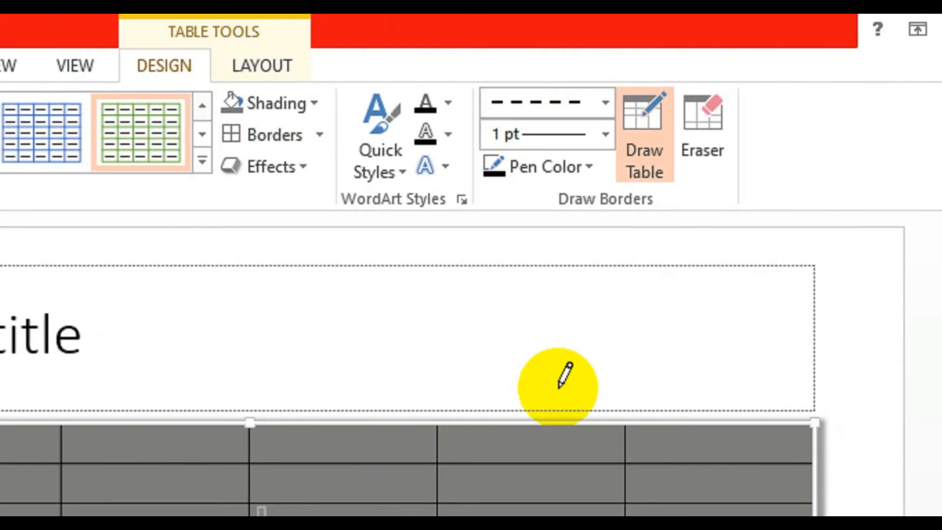
{"action": "left_click_drag", "start_coordinate": [339, 462], "coordinate": [328, 520]}
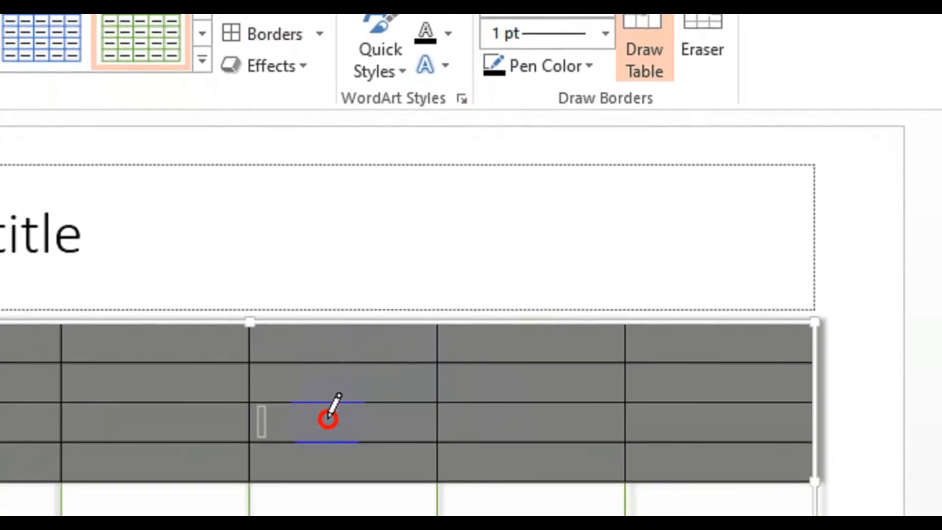
{"action": "left_click_drag", "start_coordinate": [328, 418], "coordinate": [329, 416]}
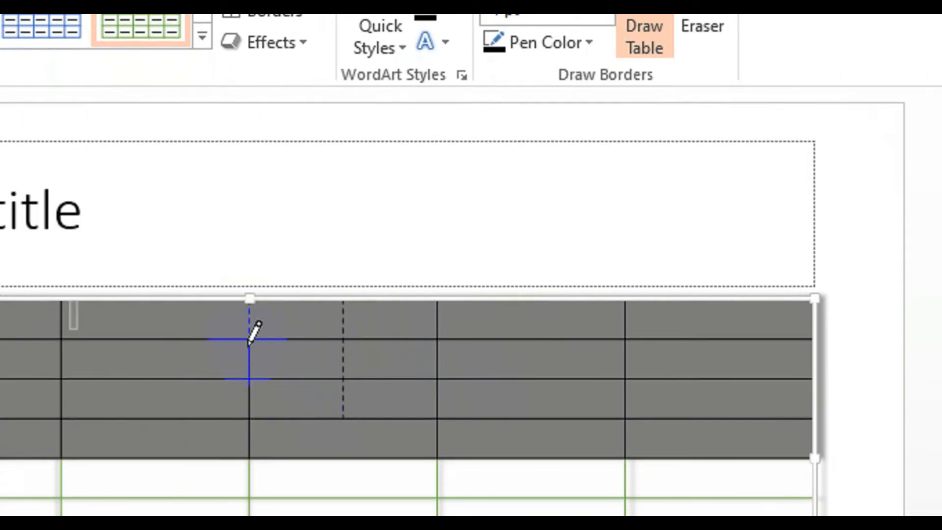
{"action": "left_click", "coordinate": [252, 306]}
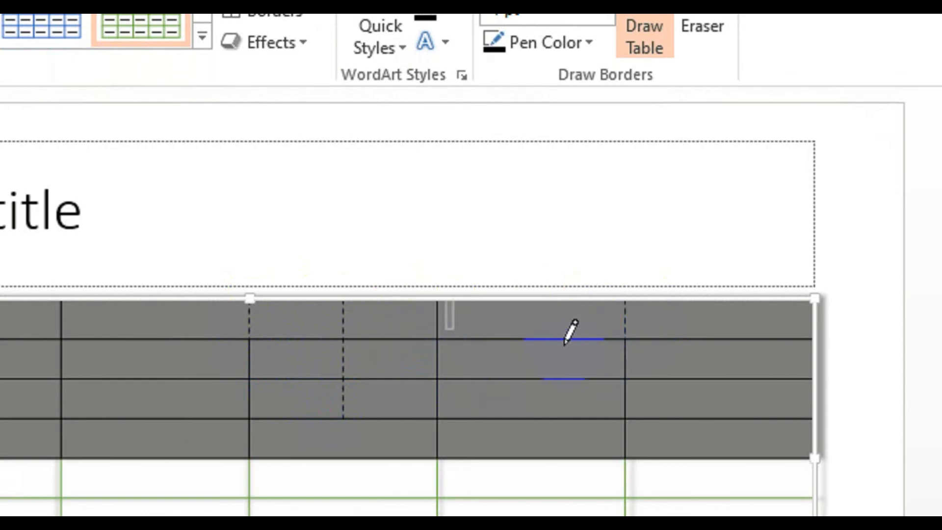
{"action": "left_click", "coordinate": [438, 314]}
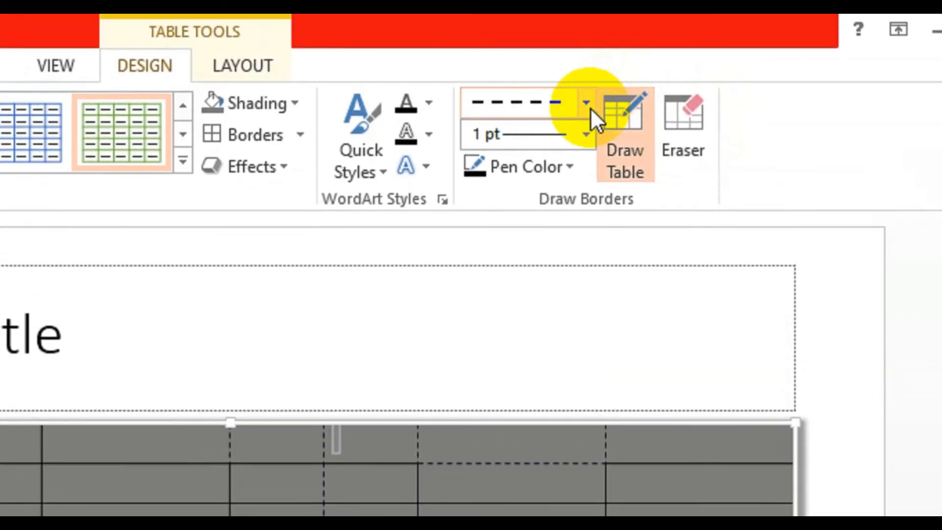
Step: Switch the pen style to widely spaced dots and draw dotted horizontal borders below cells in the table's first two rows
{"action": "left_click", "coordinate": [587, 103]}
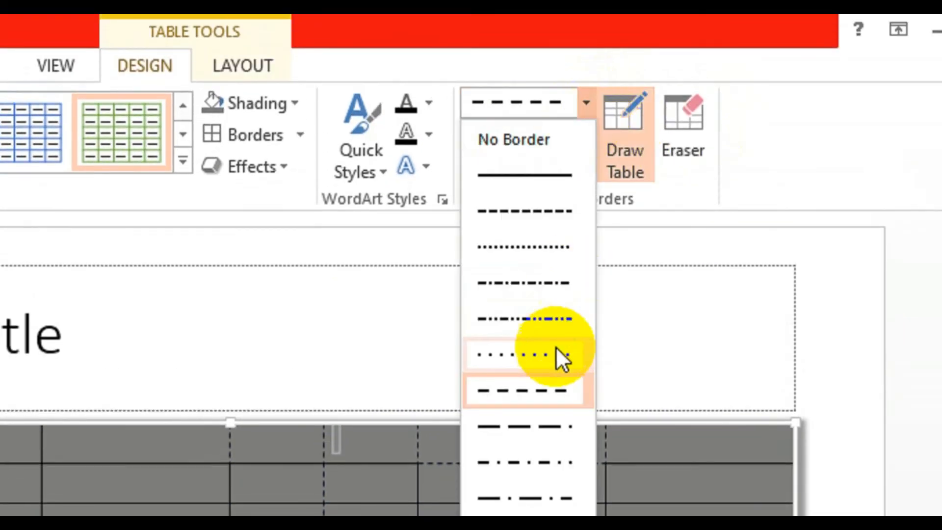
{"action": "left_click", "coordinate": [529, 353]}
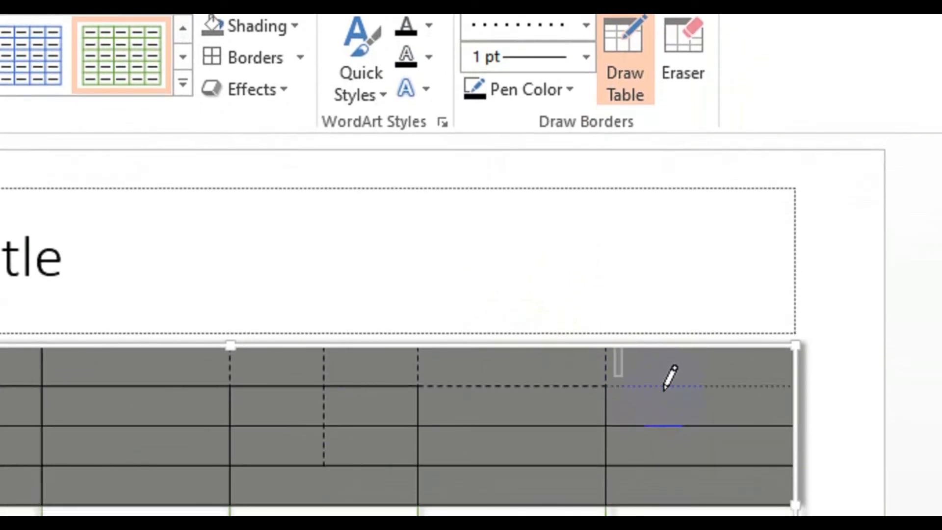
{"action": "left_click", "coordinate": [158, 385]}
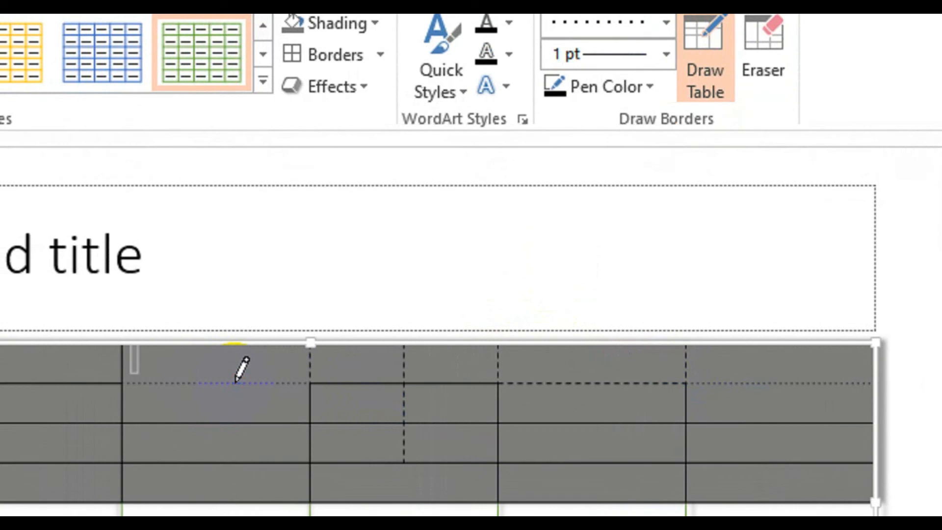
{"action": "left_click", "coordinate": [64, 382]}
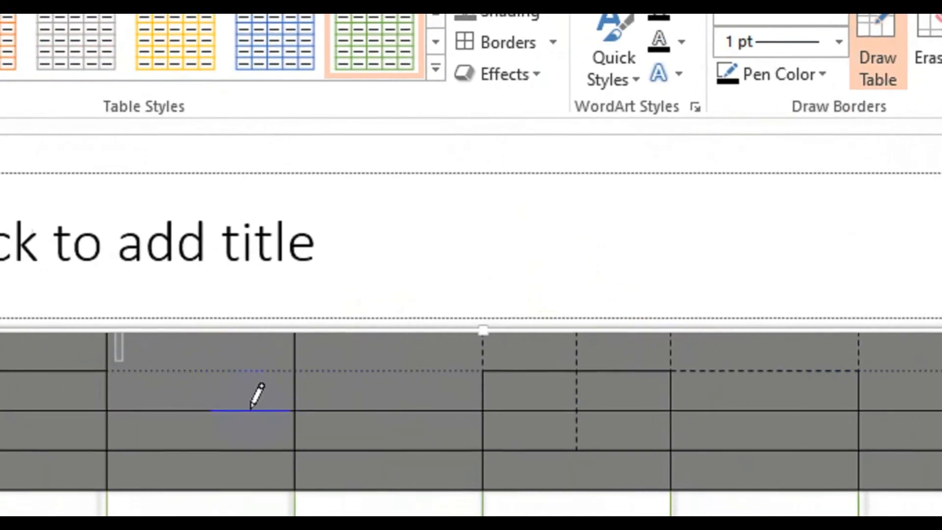
{"action": "left_click", "coordinate": [251, 410]}
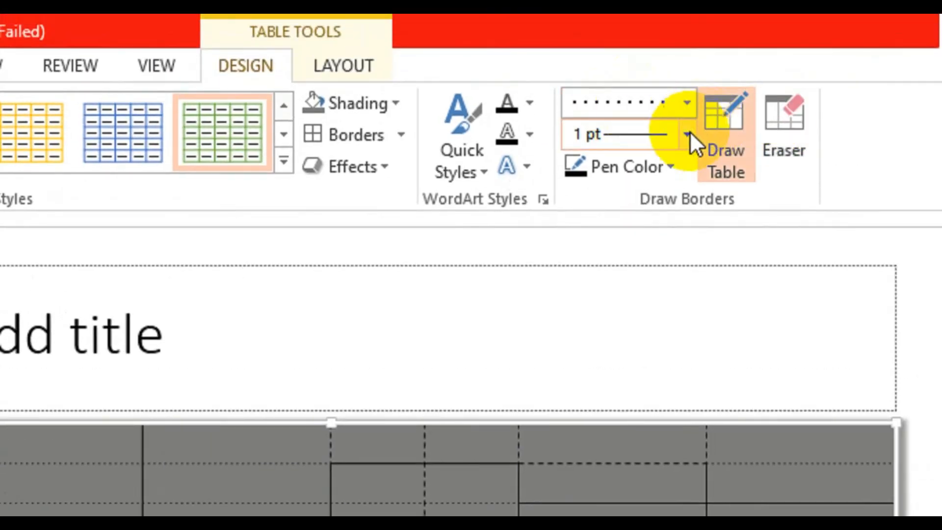
Step: Draw 6 pt dotted borders, black below cells in the first and third rows and orange below the fifth column's second-row cell
{"action": "left_click", "coordinate": [687, 132]}
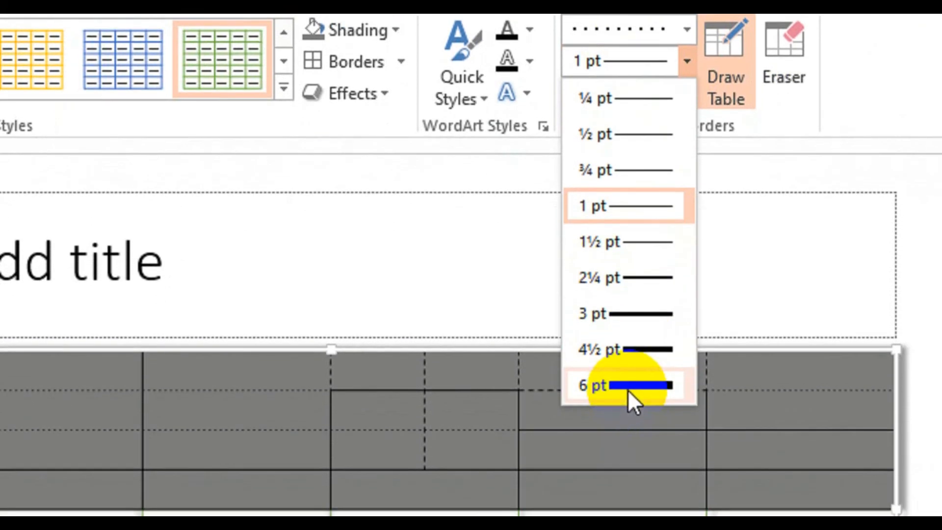
{"action": "left_click", "coordinate": [637, 385]}
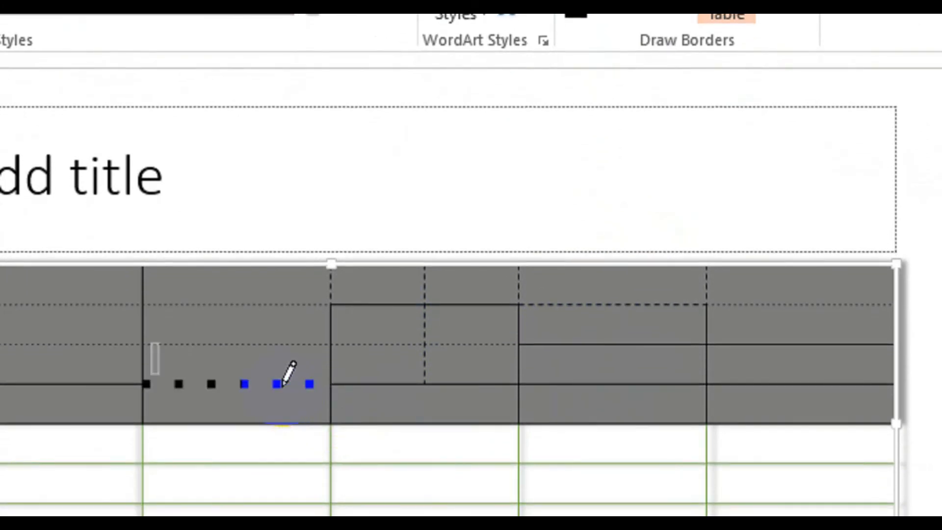
{"action": "left_click", "coordinate": [84, 305]}
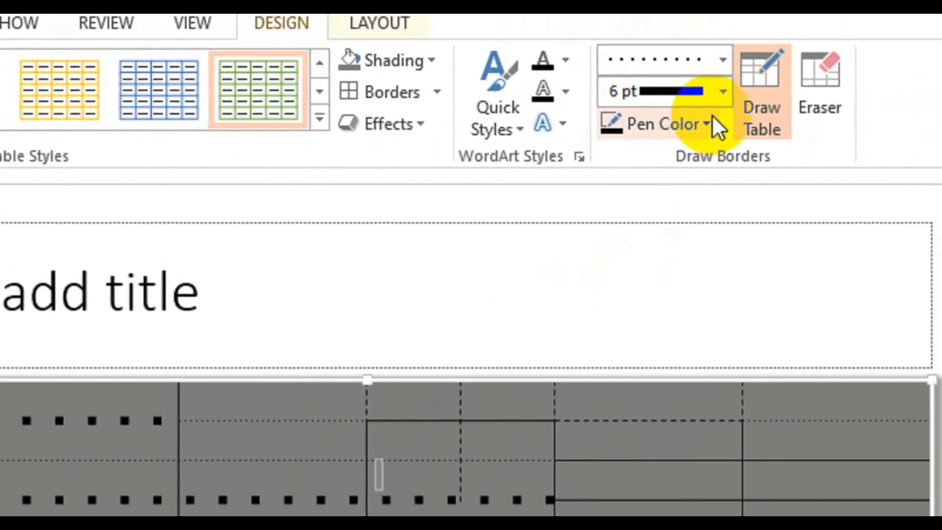
{"action": "left_click", "coordinate": [840, 9]}
{"action": "left_click", "coordinate": [724, 287]}
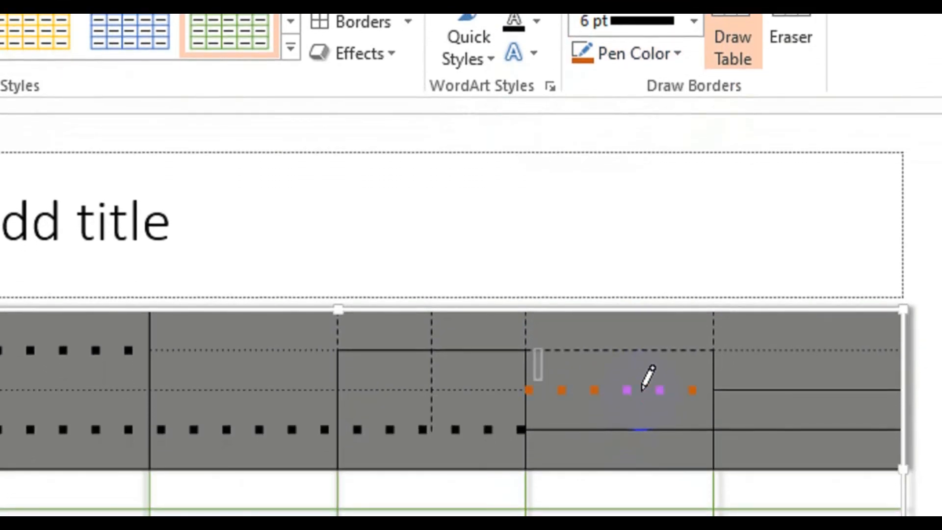
Step: Draw orange 6 pt dotted borders below the second- and third-row cells of the table's last column
{"action": "left_click", "coordinate": [798, 391]}
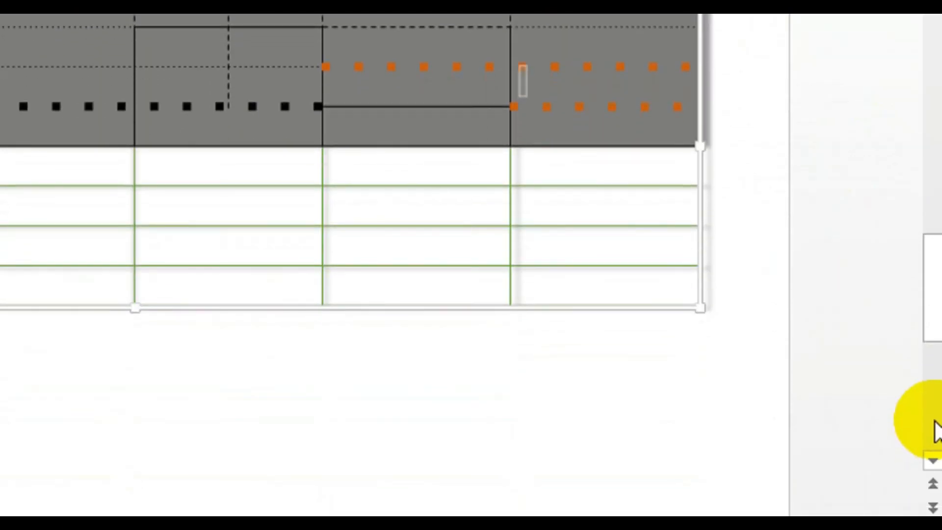
{"action": "left_click", "coordinate": [936, 422]}
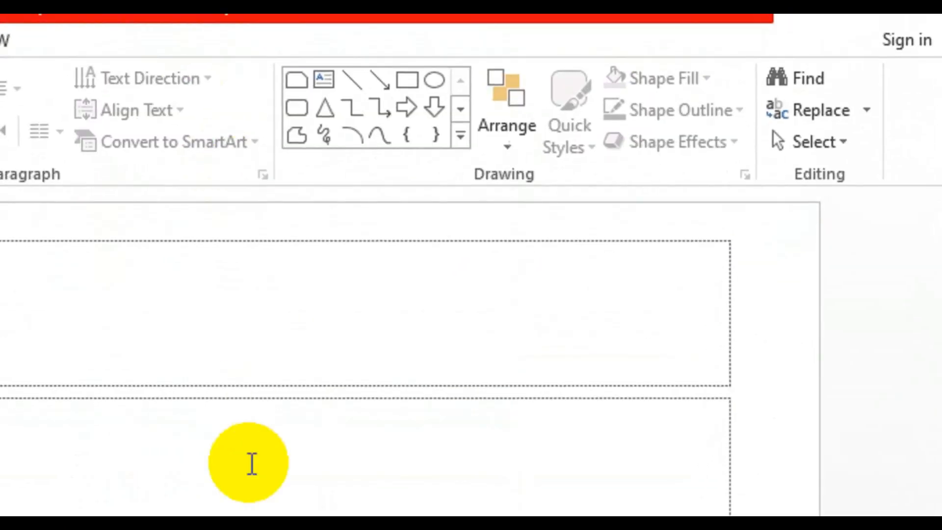
{"action": "double_click", "coordinate": [249, 468]}
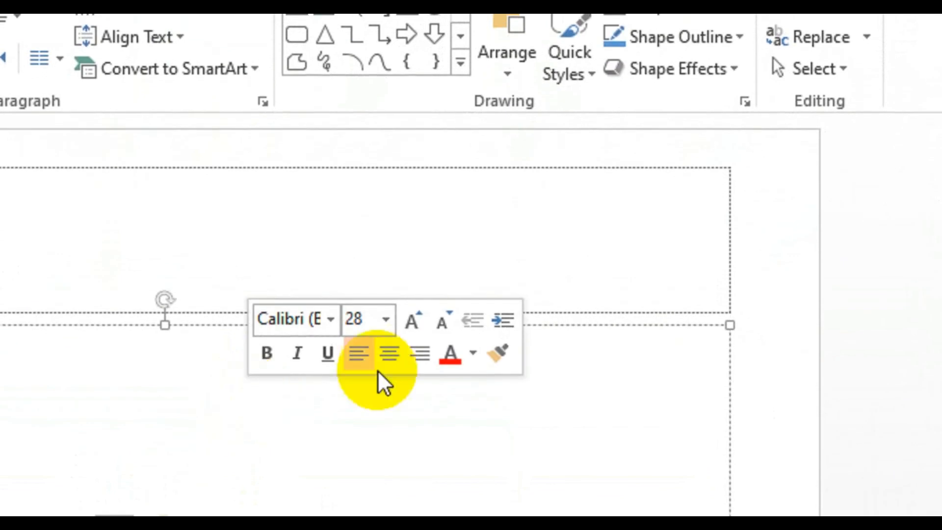
{"action": "left_click", "coordinate": [929, 312]}
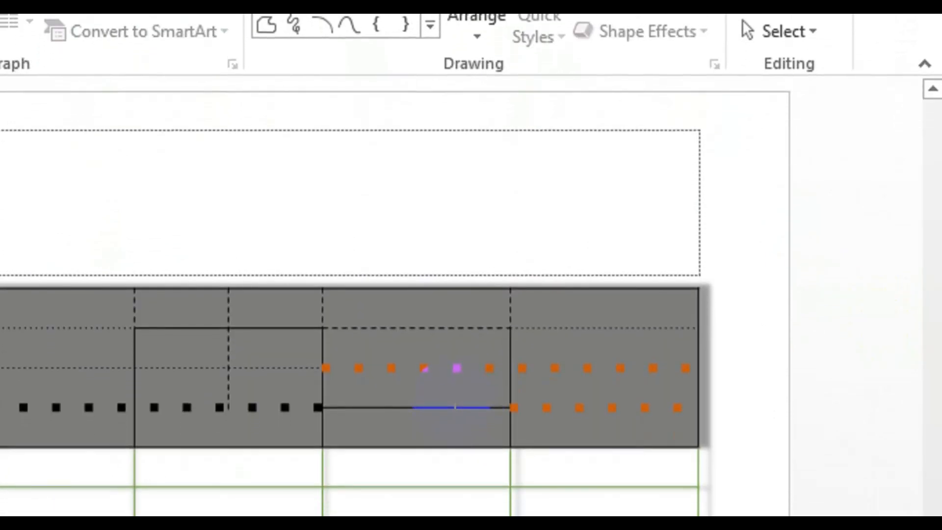
Step: Draw a wide single-cell table with an orange 6 pt dotted outline over the empty part of the title placeholder
{"action": "double_click", "coordinate": [452, 435]}
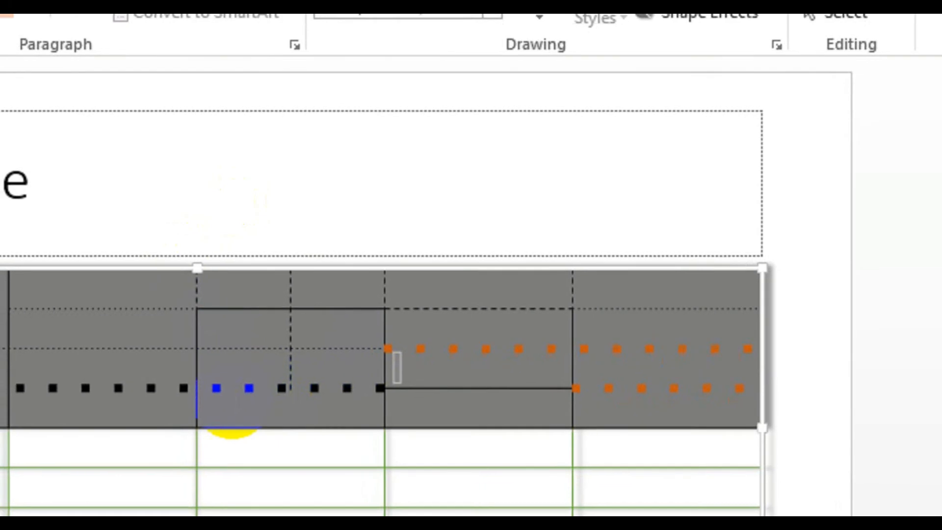
{"action": "left_click", "coordinate": [233, 399]}
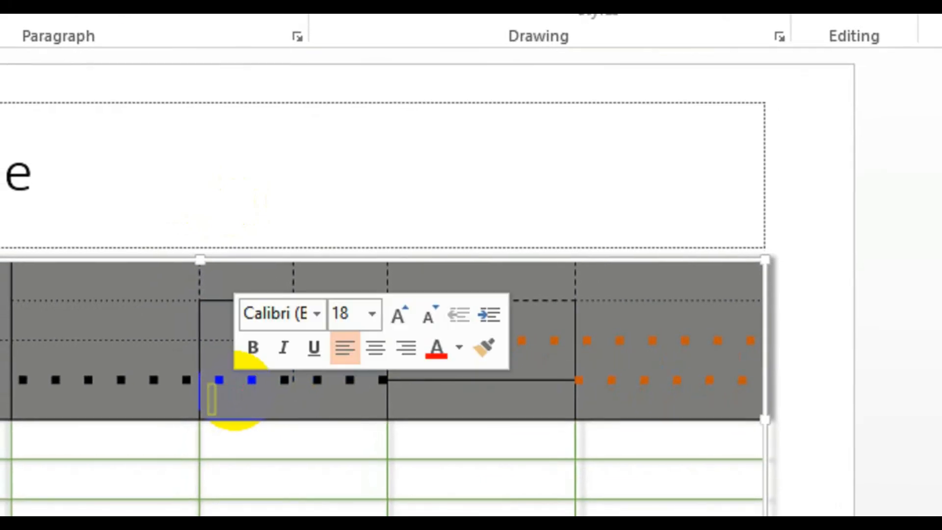
{"action": "left_click", "coordinate": [105, 40]}
{"action": "left_click", "coordinate": [591, 109]}
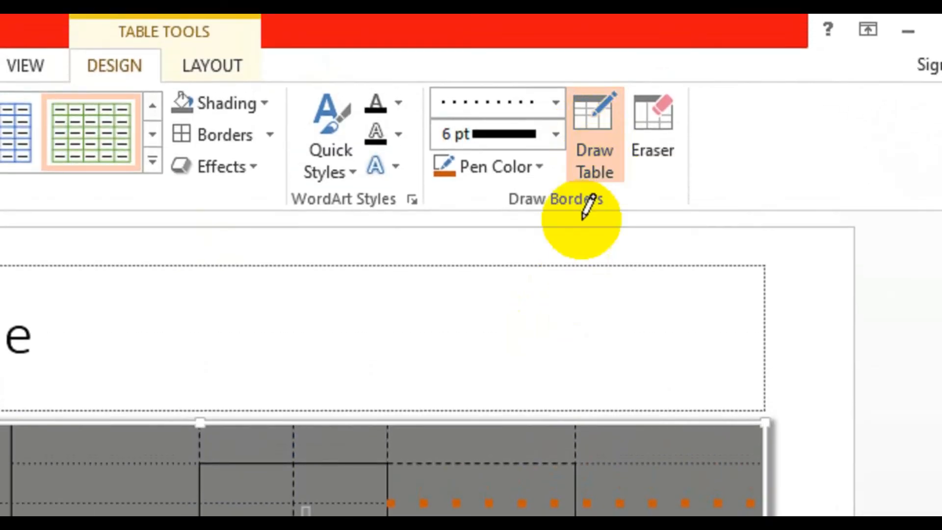
{"action": "left_click", "coordinate": [620, 168]}
{"action": "left_click", "coordinate": [575, 150]}
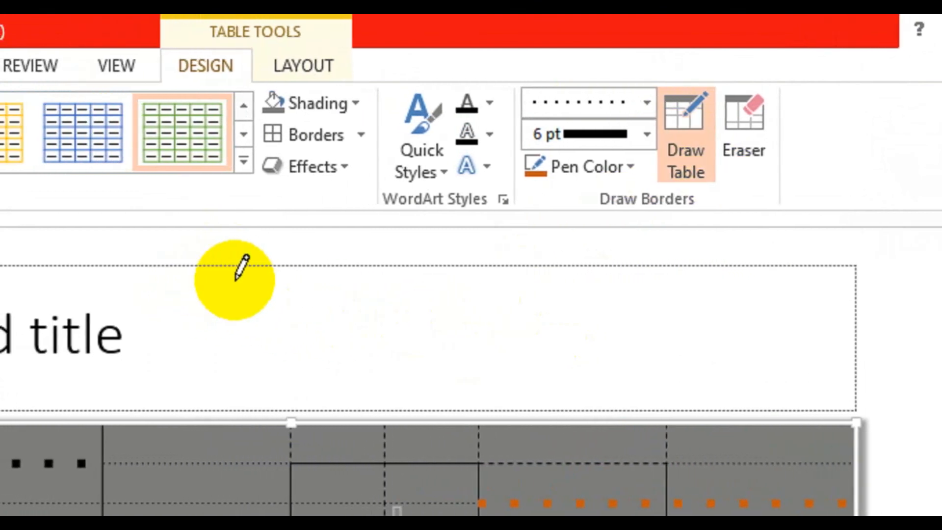
{"action": "mouse_move", "coordinate": [236, 281]}
{"action": "left_mouse_down"}
{"action": "mouse_move", "coordinate": [284, 306]}
{"action": "mouse_move", "coordinate": [349, 367]}
{"action": "mouse_move", "coordinate": [627, 384]}
{"action": "mouse_move", "coordinate": [708, 378]}
{"action": "left_mouse_up"}
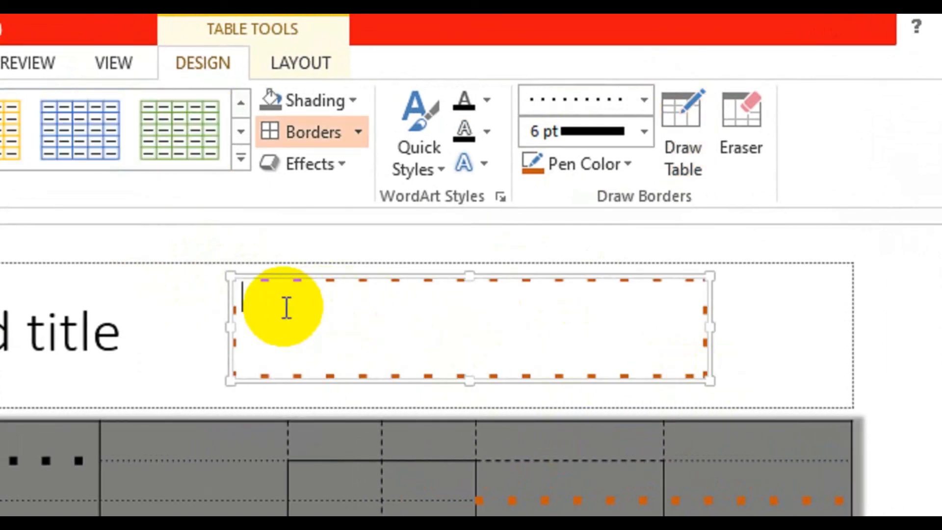
Step: Split the small orange table into four columns and two rows by drawing three vertical dotted lines and one horizontal dotted line
{"action": "left_click", "coordinate": [692, 143]}
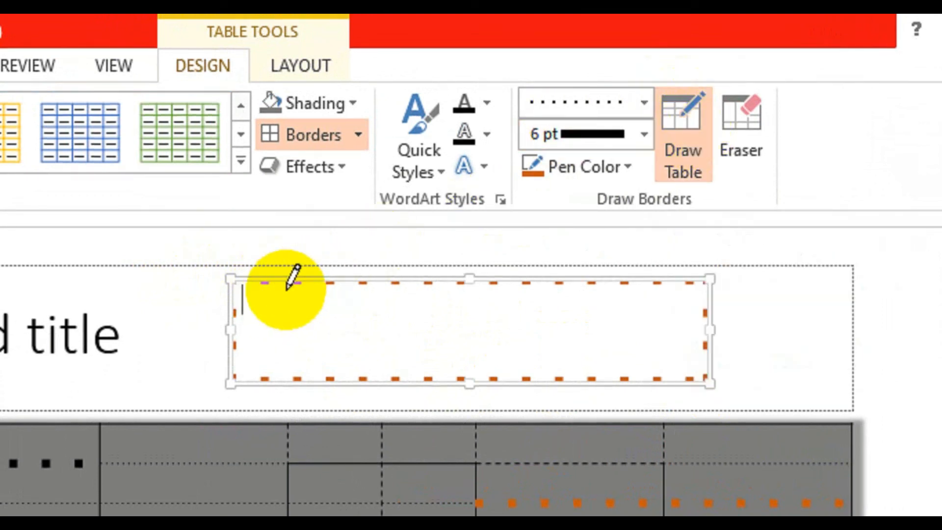
{"action": "mouse_move", "coordinate": [297, 286]}
{"action": "left_mouse_down"}
{"action": "mouse_move", "coordinate": [292, 353]}
{"action": "mouse_move", "coordinate": [315, 371]}
{"action": "left_mouse_up"}
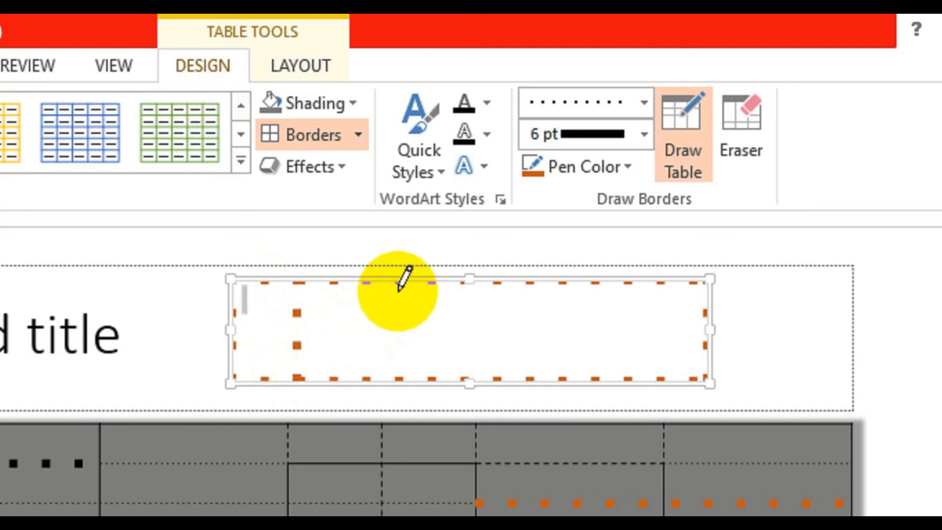
{"action": "left_click_drag", "start_coordinate": [400, 295], "coordinate": [400, 377]}
{"action": "left_click_drag", "start_coordinate": [501, 287], "coordinate": [502, 375]}
{"action": "left_click_drag", "start_coordinate": [248, 332], "coordinate": [694, 318]}
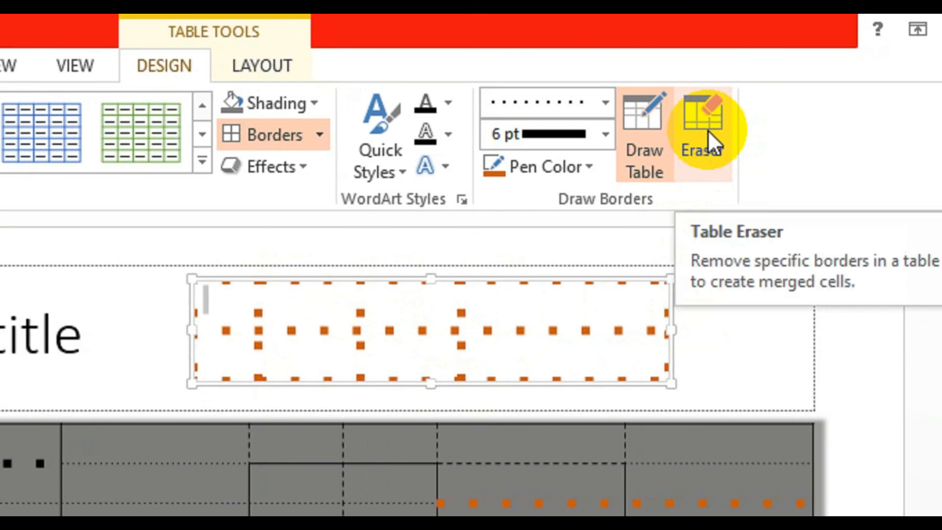
Step: Erase the horizontal border between the small table's last-column cells and a dotted border in the large table's fourth column
{"action": "left_click", "coordinate": [709, 132]}
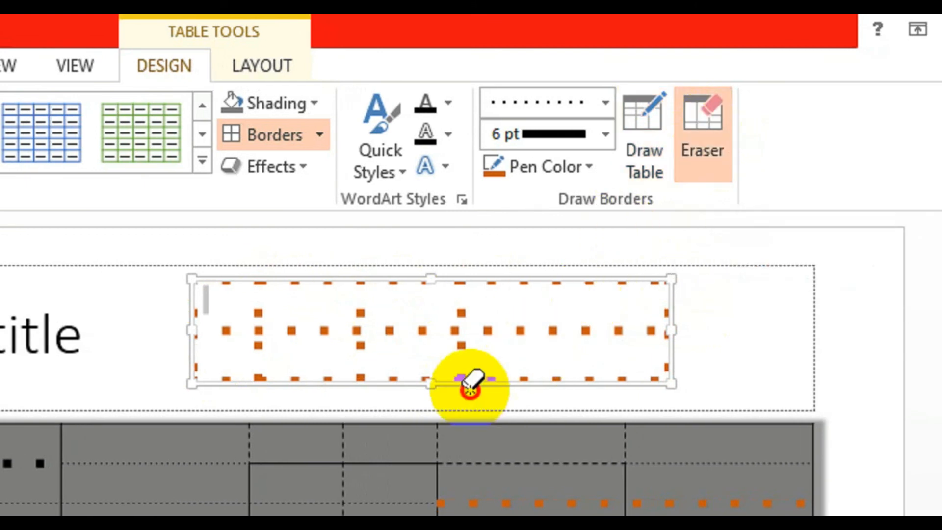
{"action": "left_click", "coordinate": [543, 359]}
{"action": "left_click", "coordinate": [594, 332]}
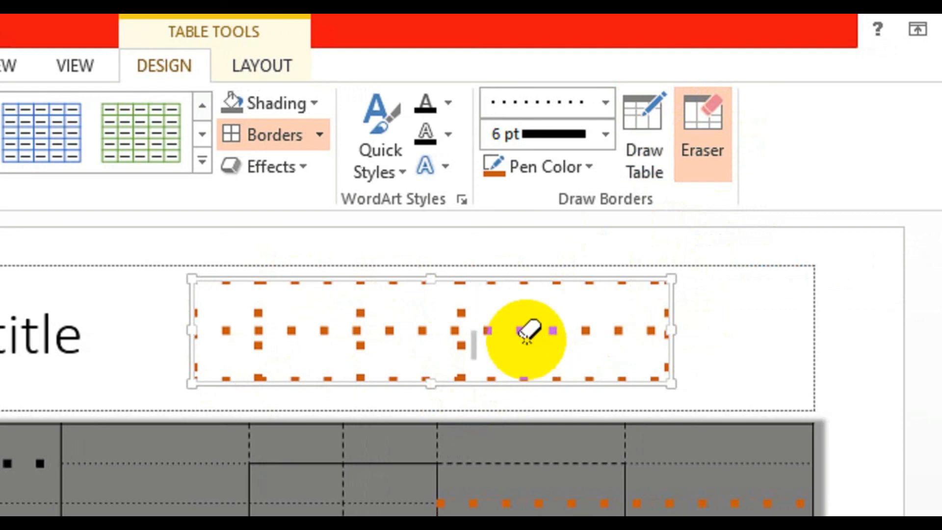
{"action": "left_click", "coordinate": [524, 329]}
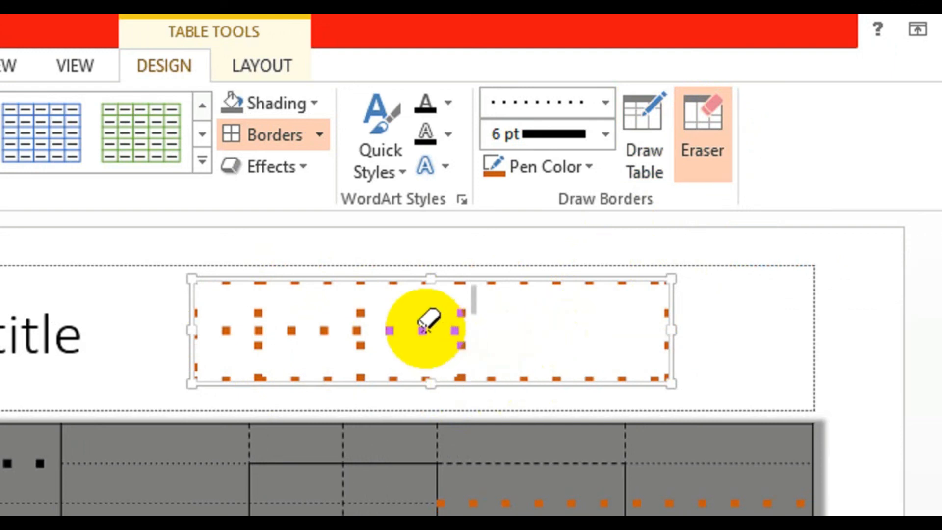
{"action": "left_click", "coordinate": [290, 503]}
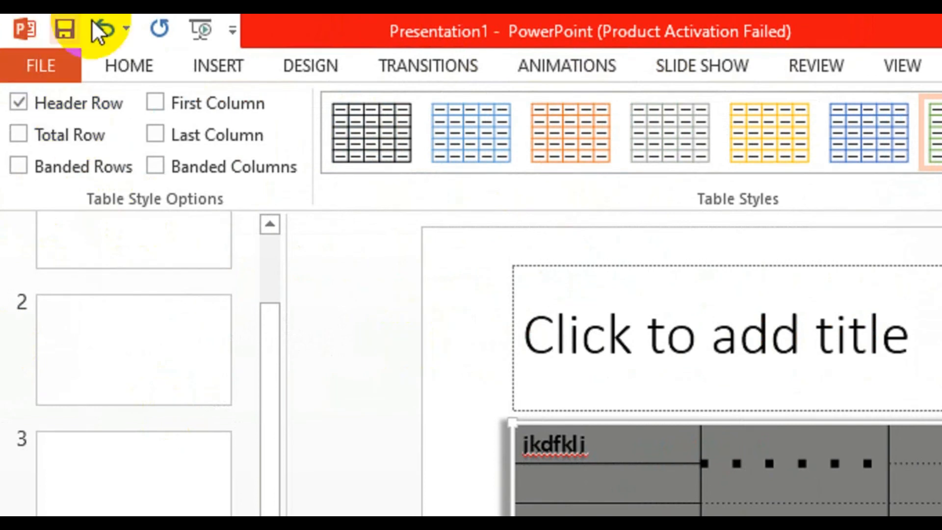
Step: Show the commands for inserting slides, tables, images and illustrations
{"action": "left_click", "coordinate": [212, 72]}
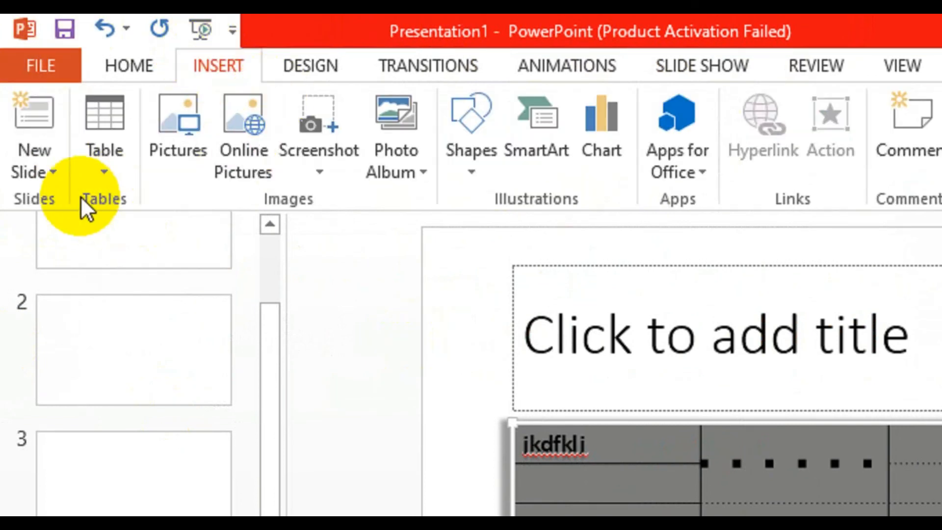